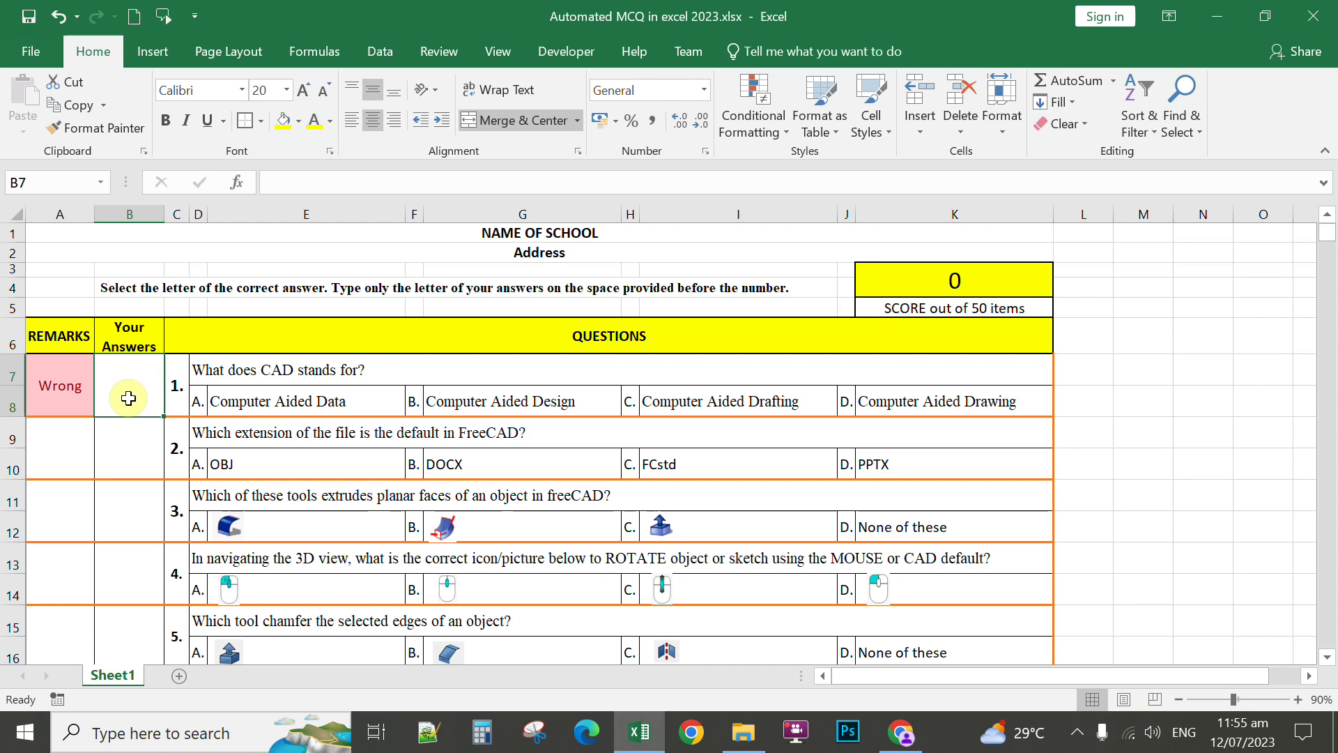
- Enter b, then uppercase B, as question 1's answer in B7
key(Left)
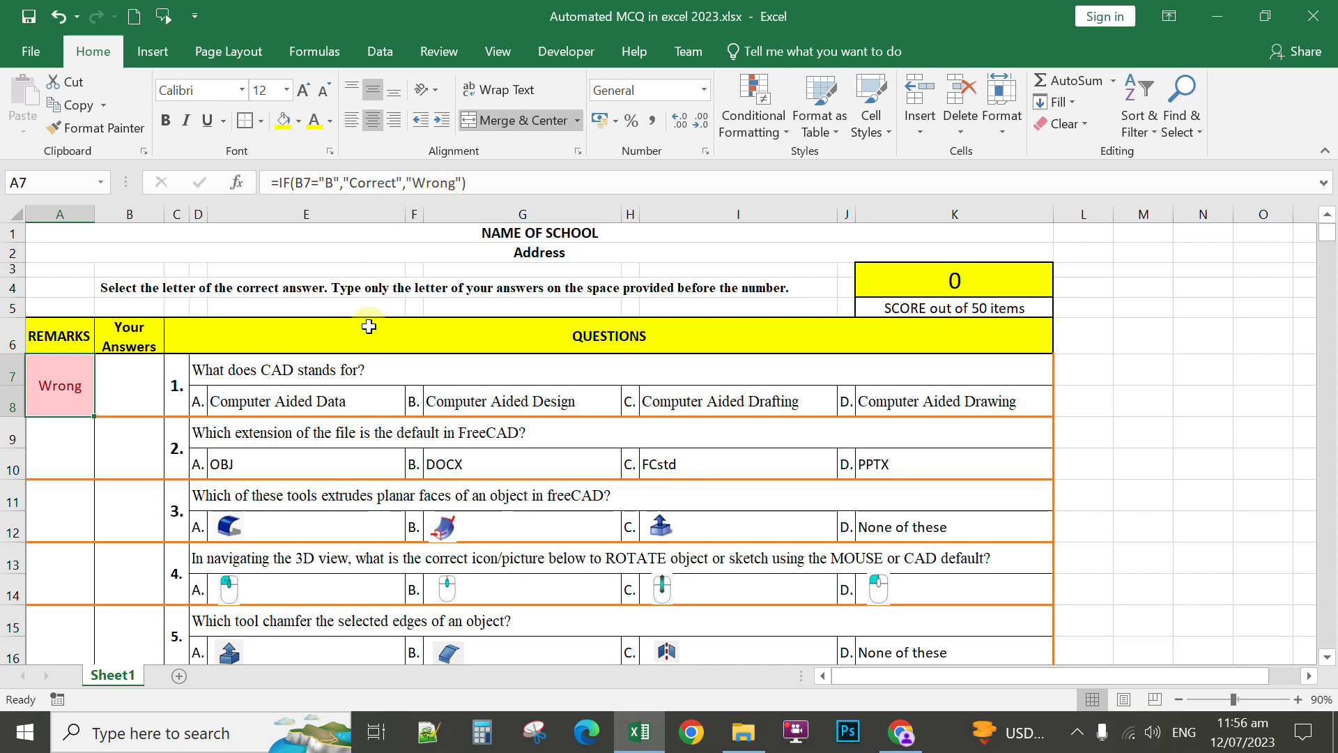
click(134, 387)
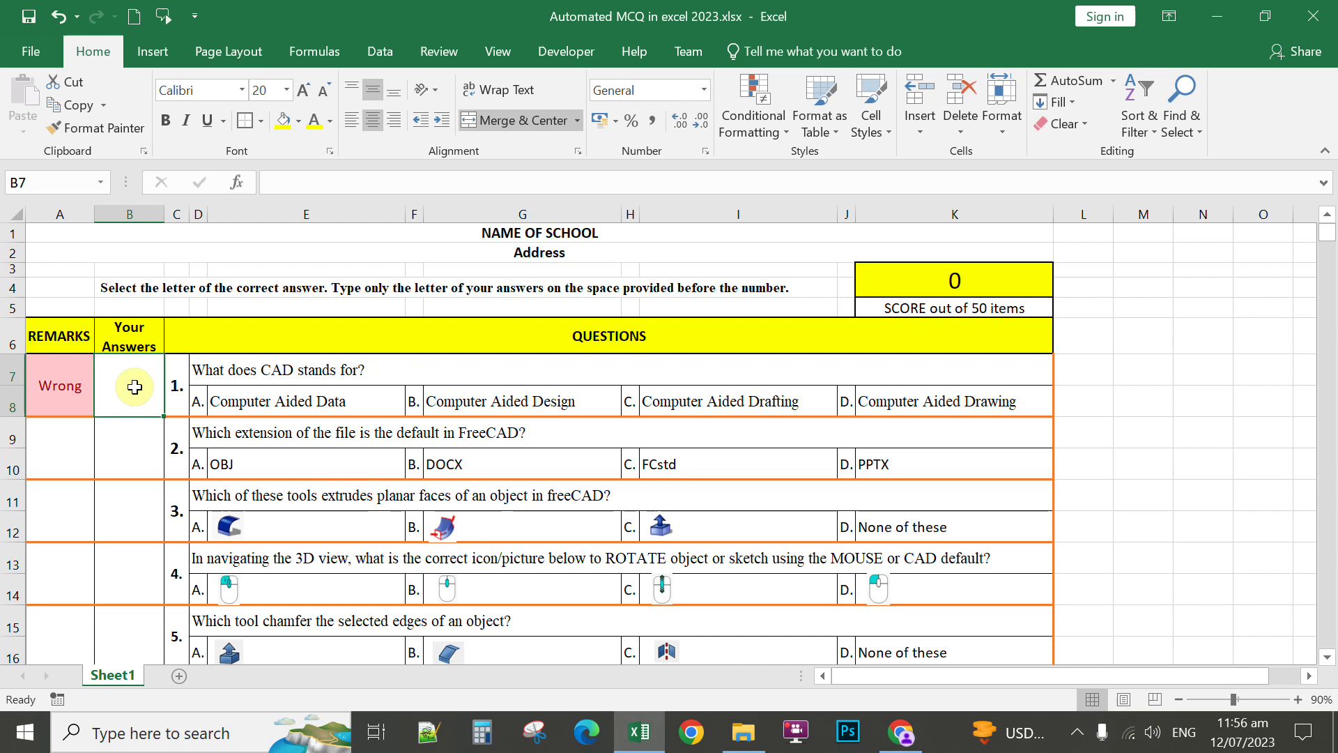
text(b)
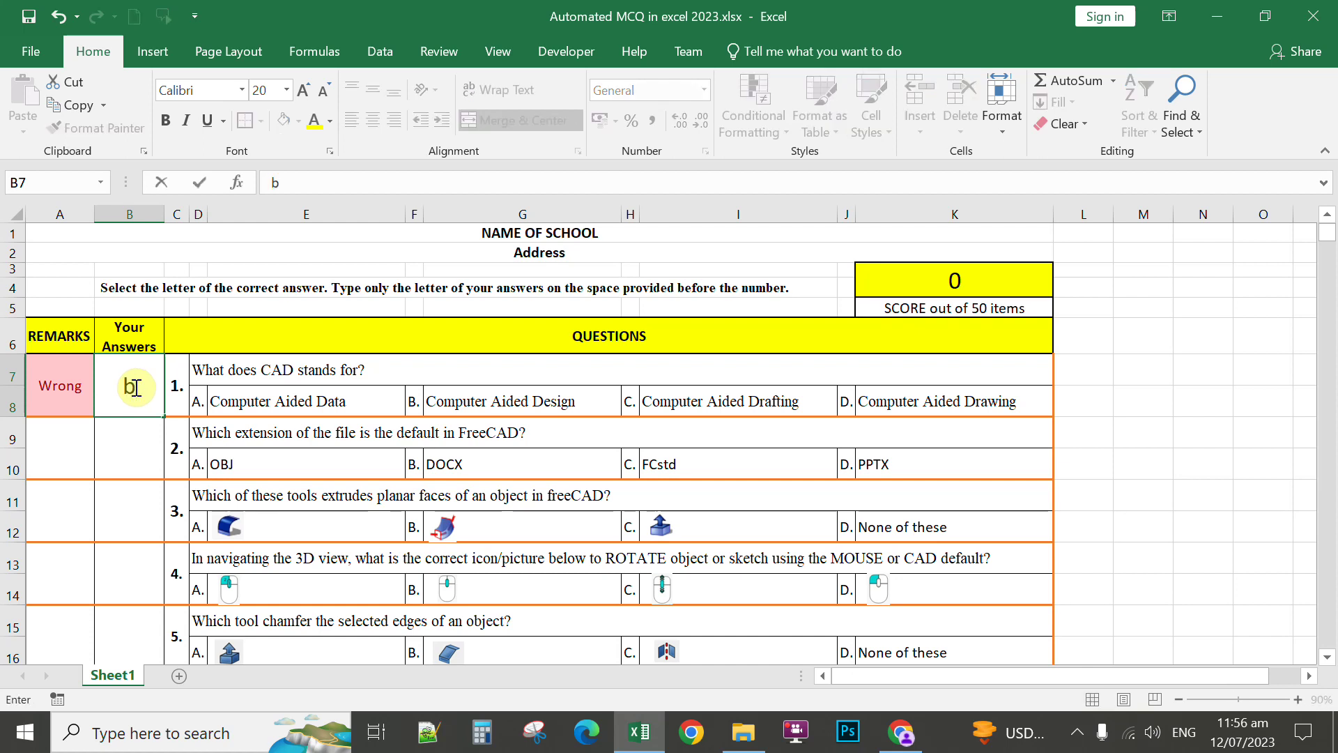
key(Return)
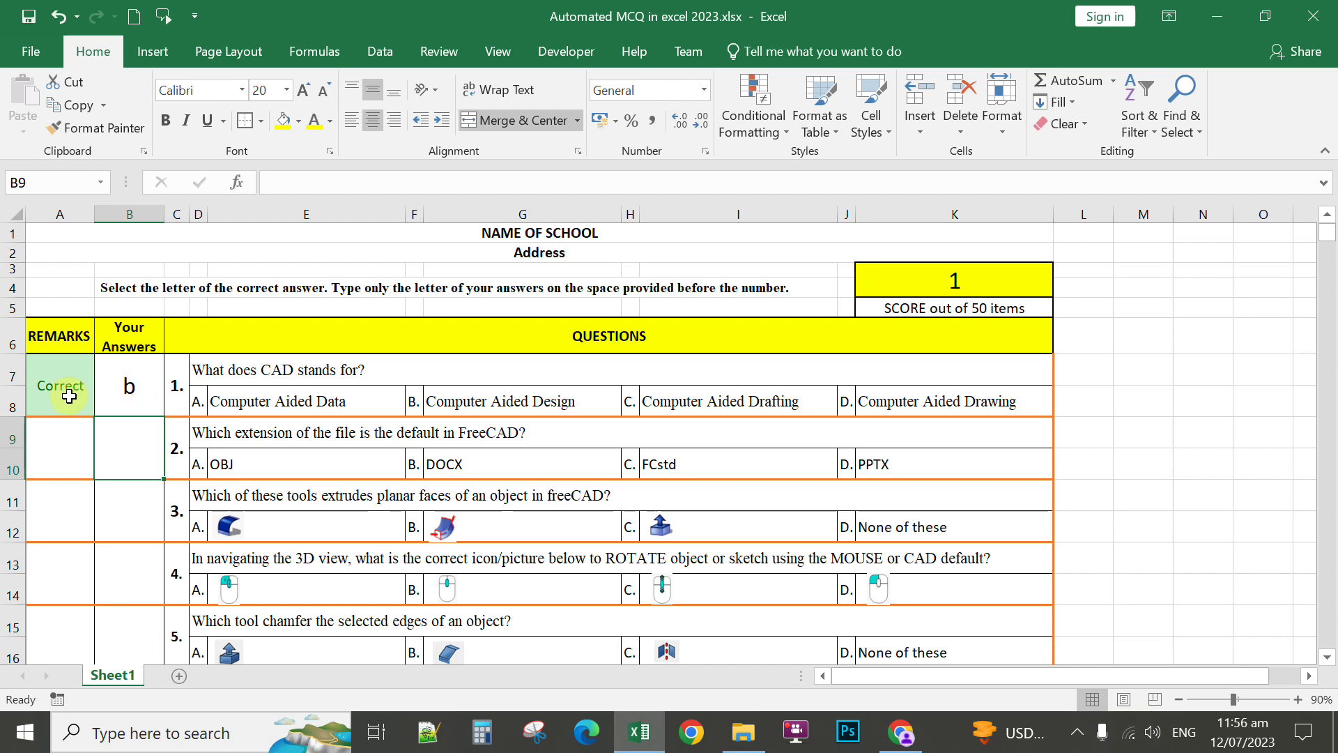
click(129, 394)
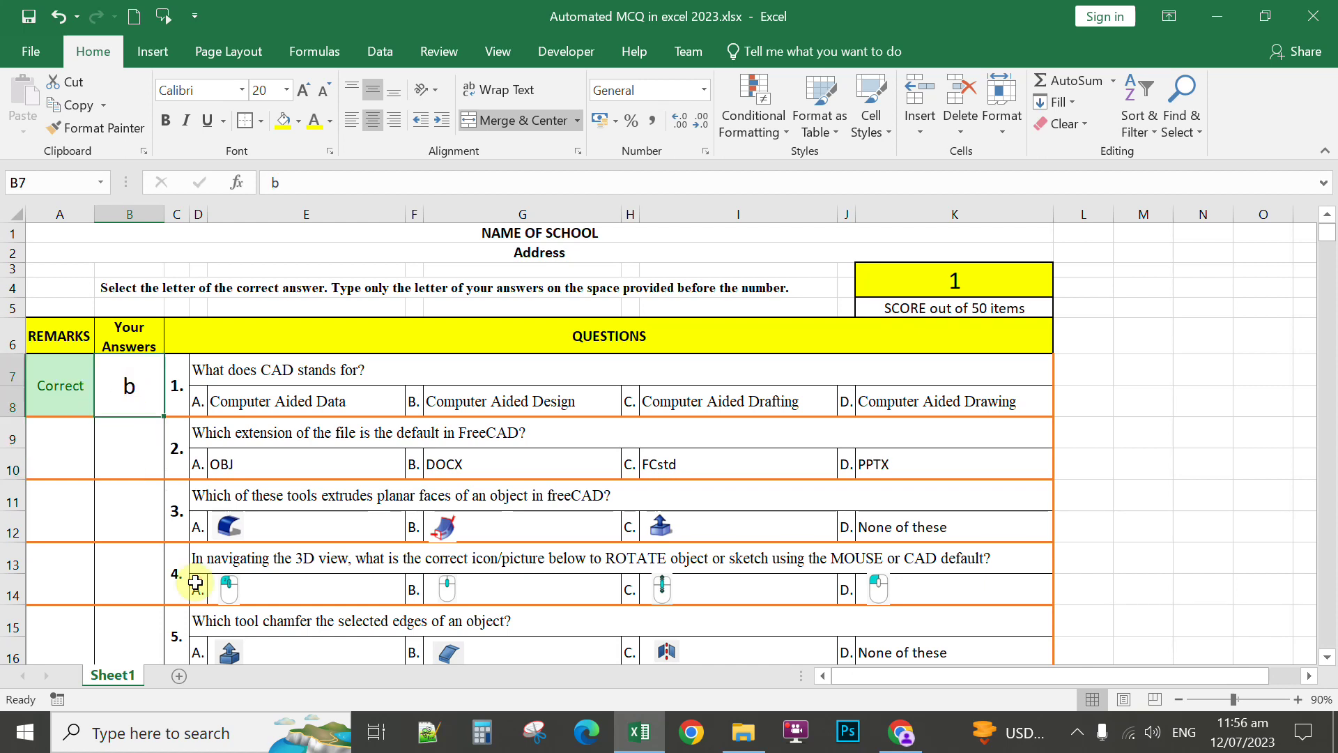
text(B)
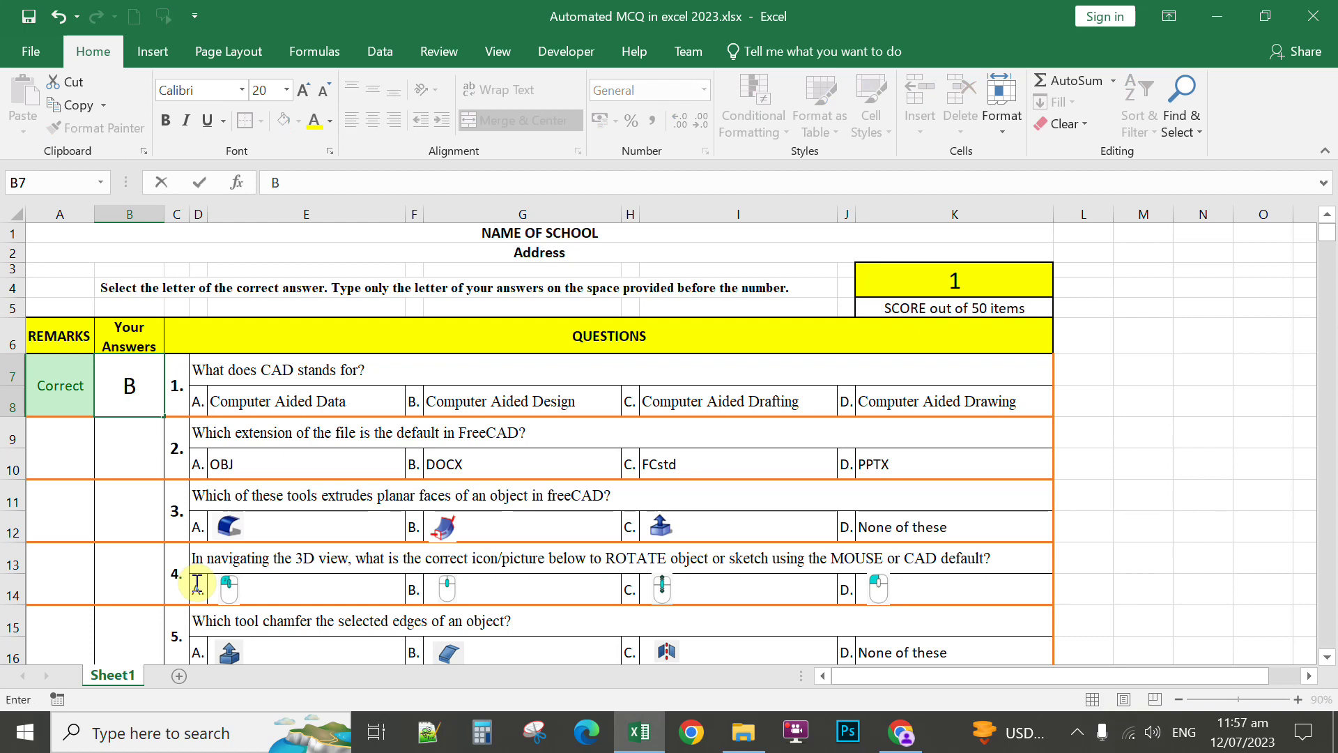
key(Return)
- Try answers a and C in B7 to test the Wrong remark
key(Up)
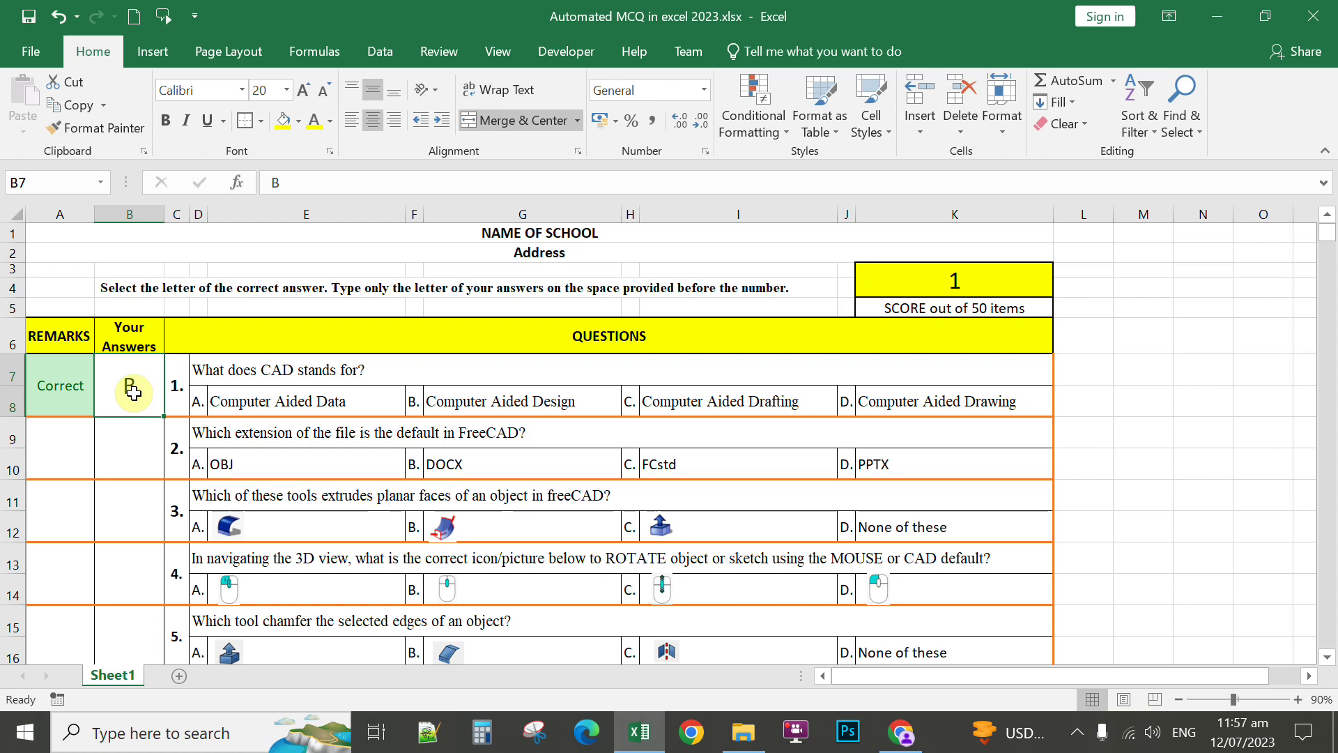
text(a)
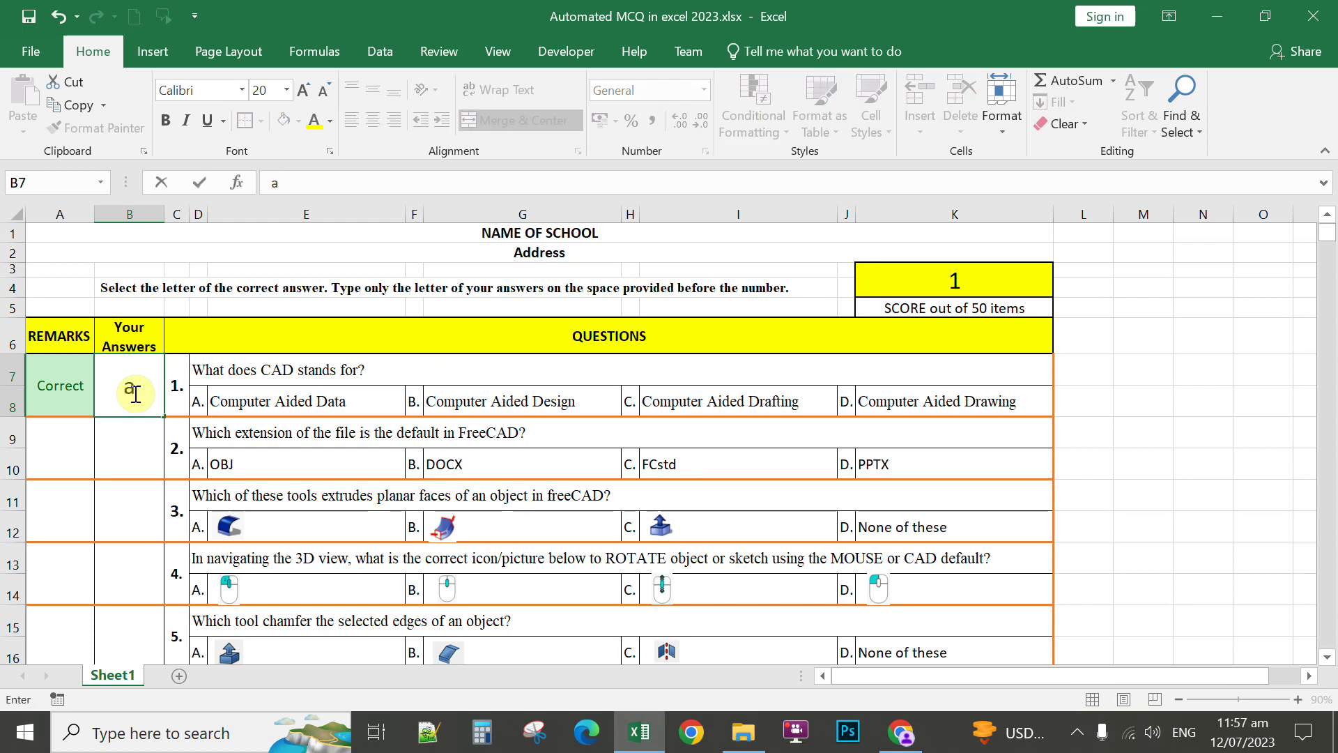
key(Return)
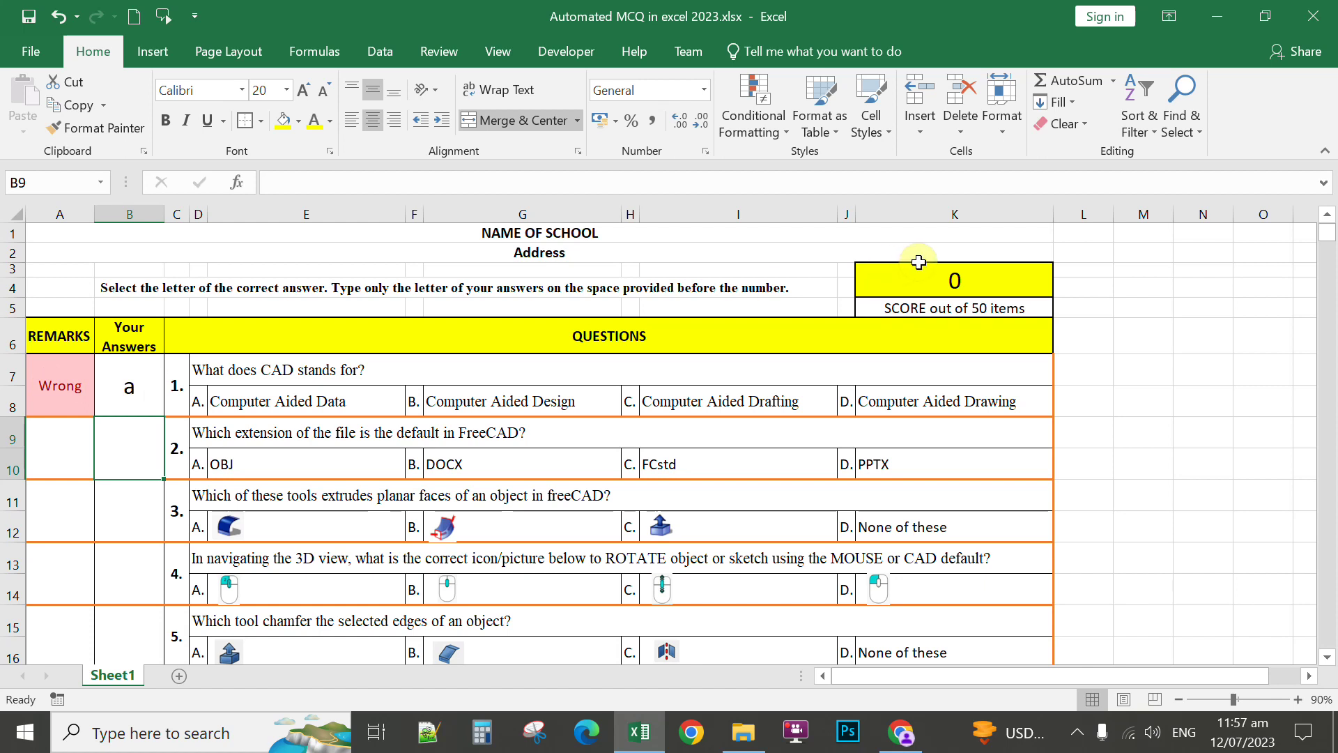
click(134, 383)
text(C)
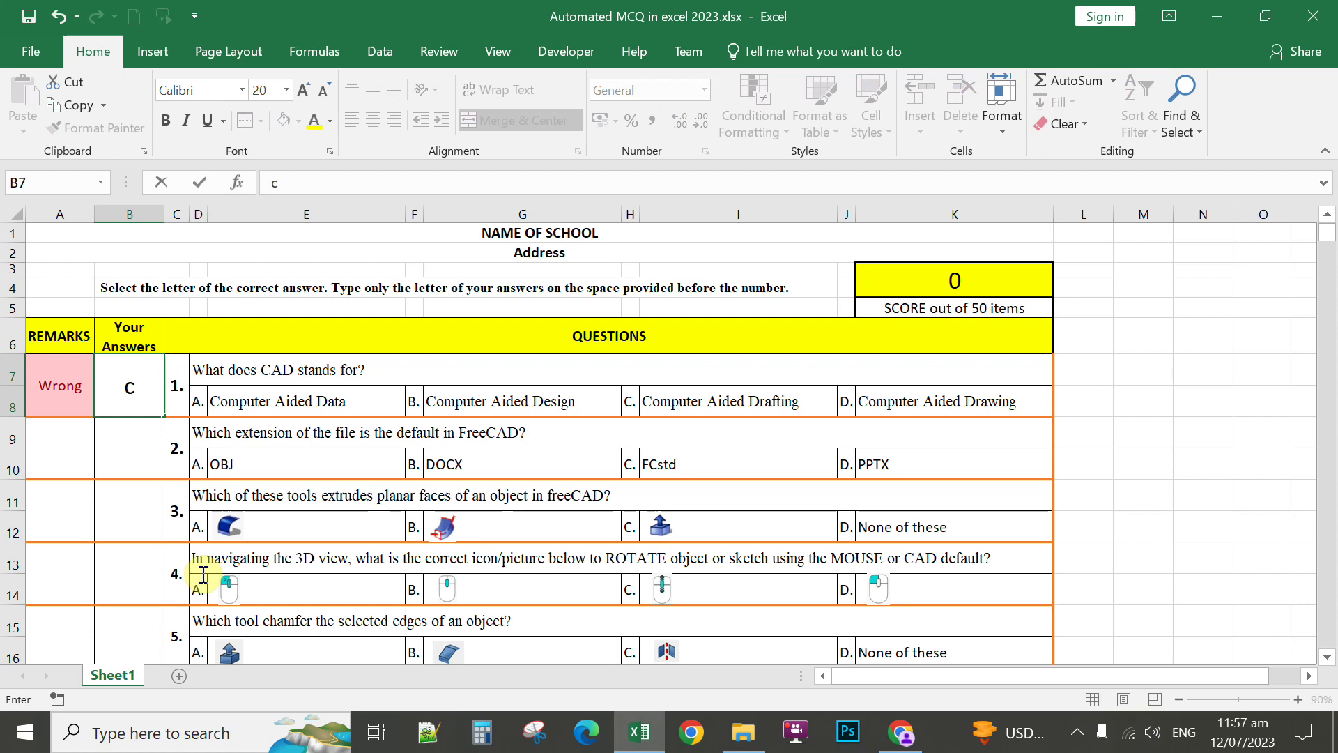
key(Return)
- Enter D in B7, then restore answer b so it reads Correct with score 1
key(Up)
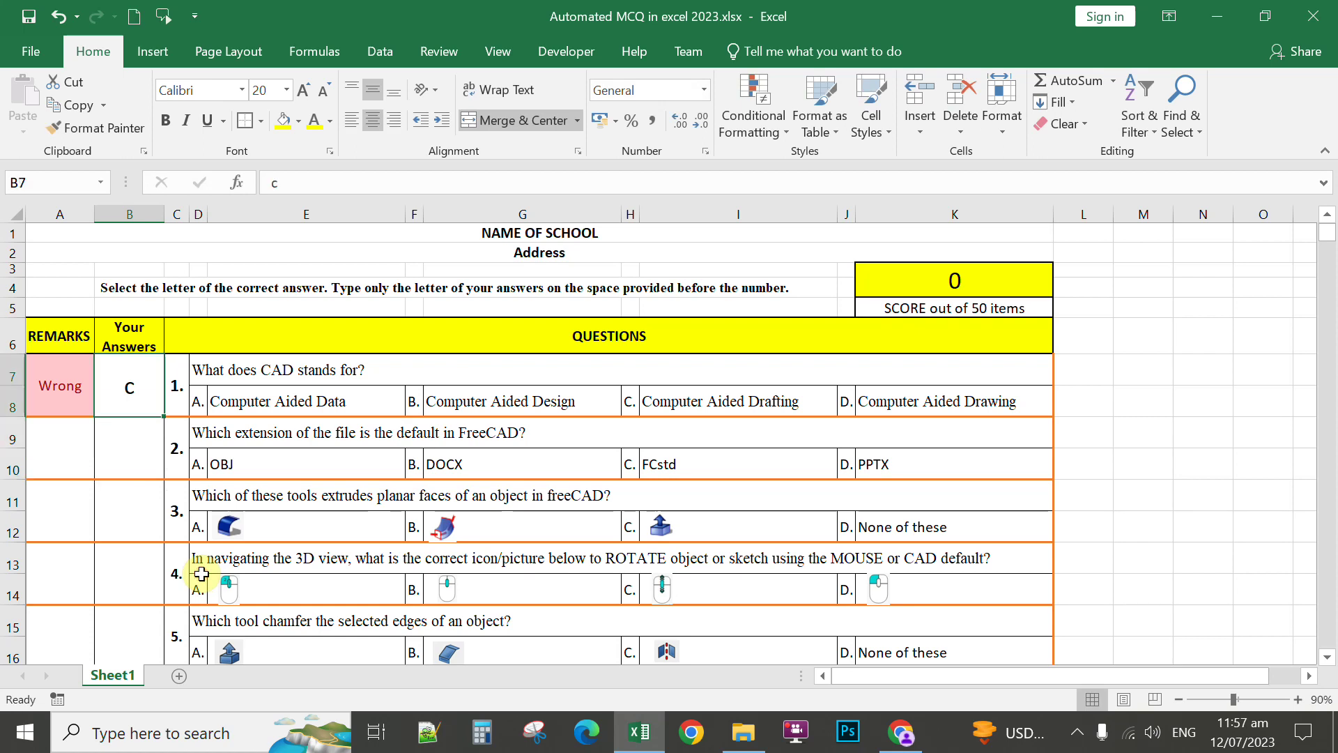
text(d)
key(BackSpace)
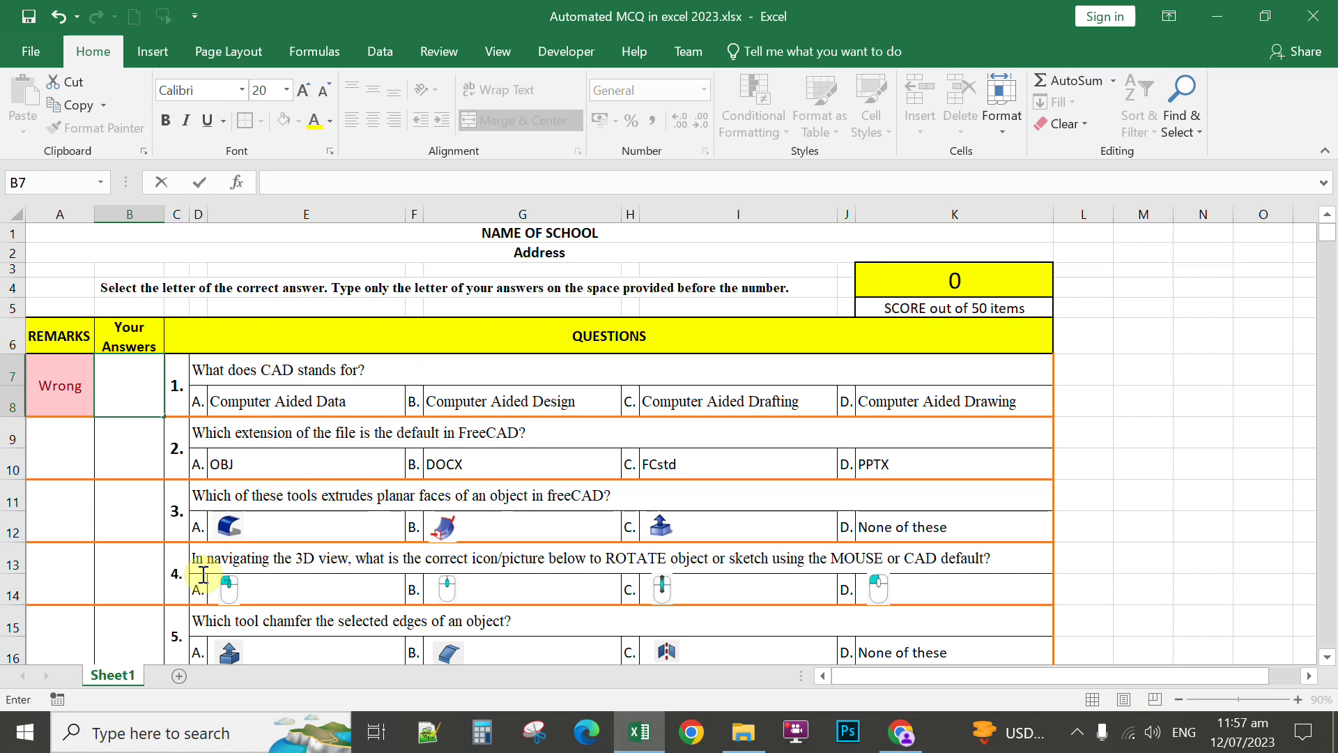
text(D)
key(Return)
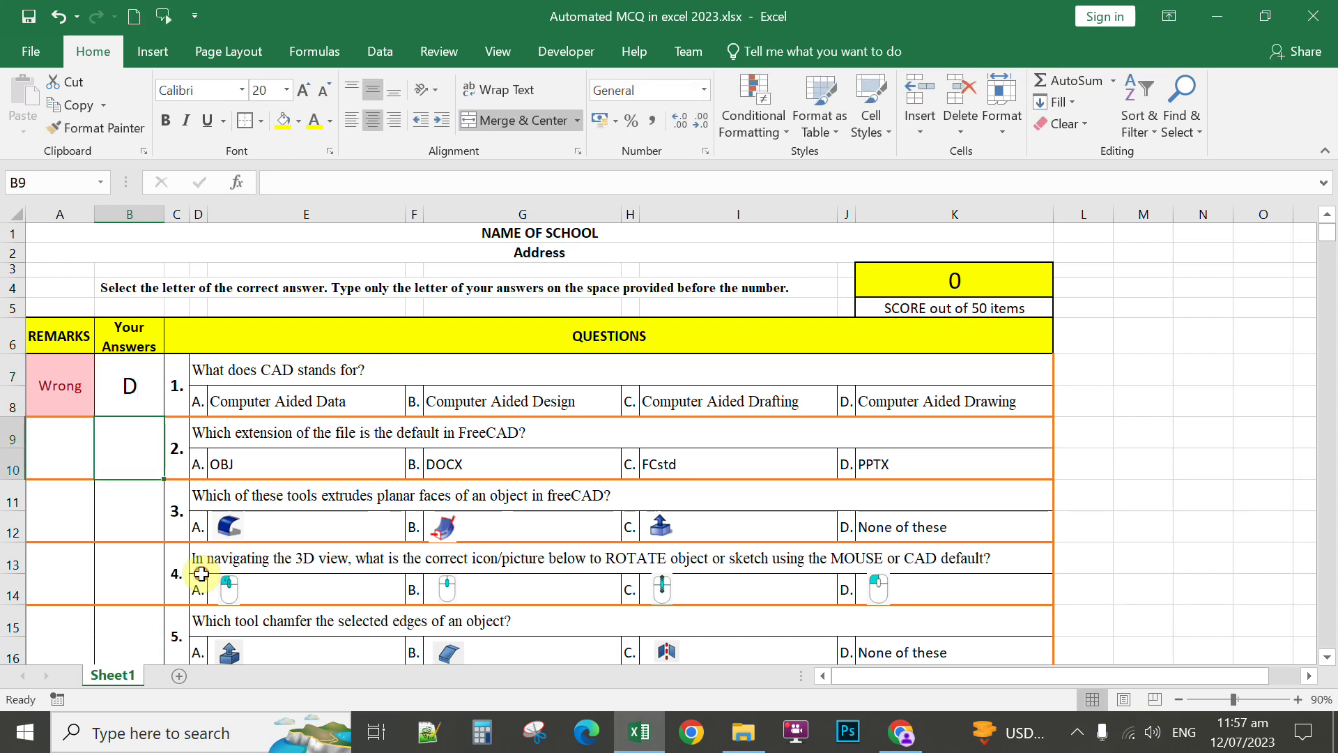
key(Up)
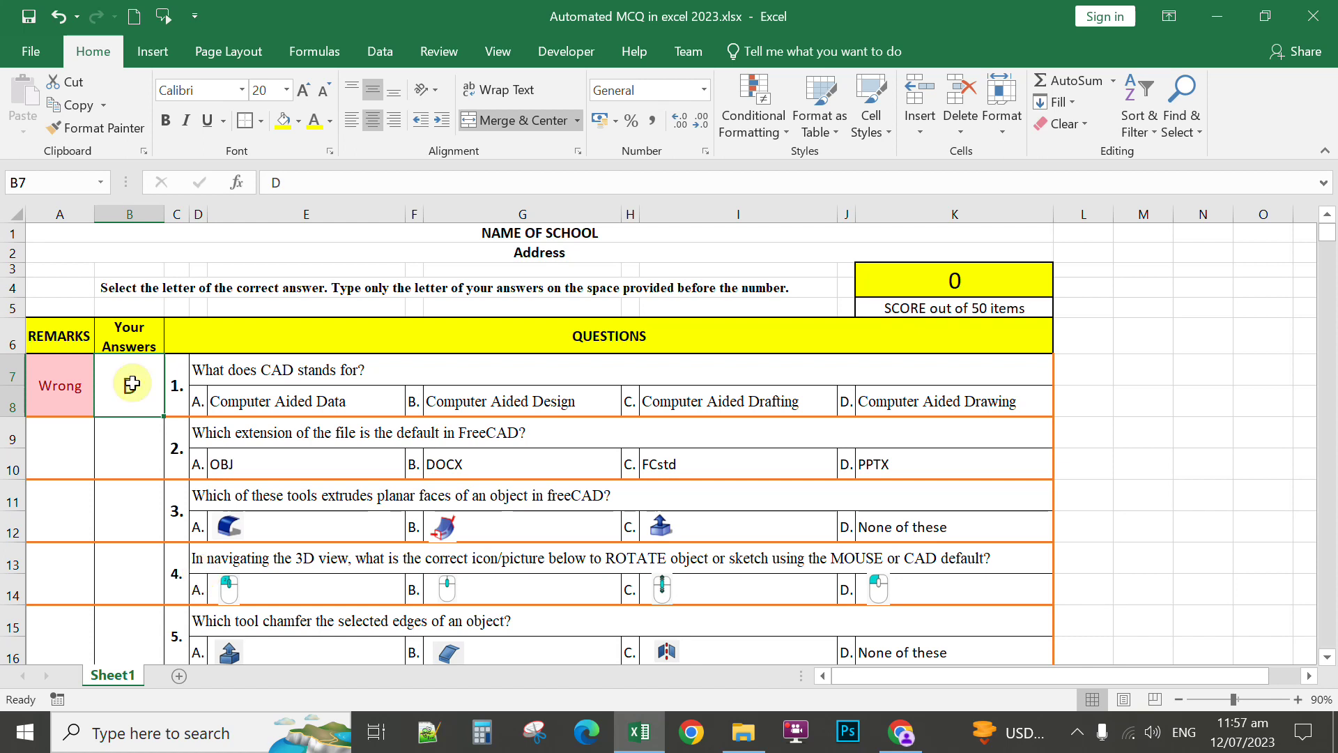
text(b)
key(Return)
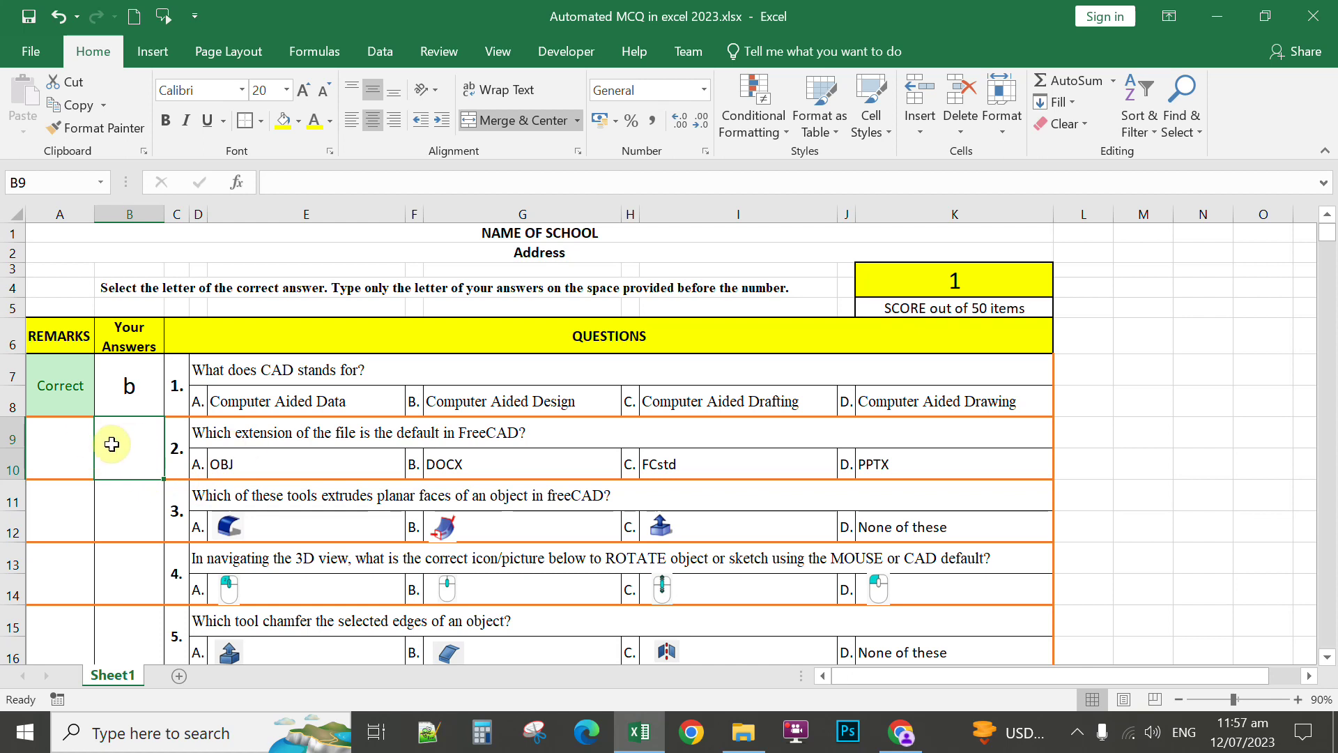
- Fill A7's remark formula down to row 16 for questions 2 to 5, then select A9
click(67, 409)
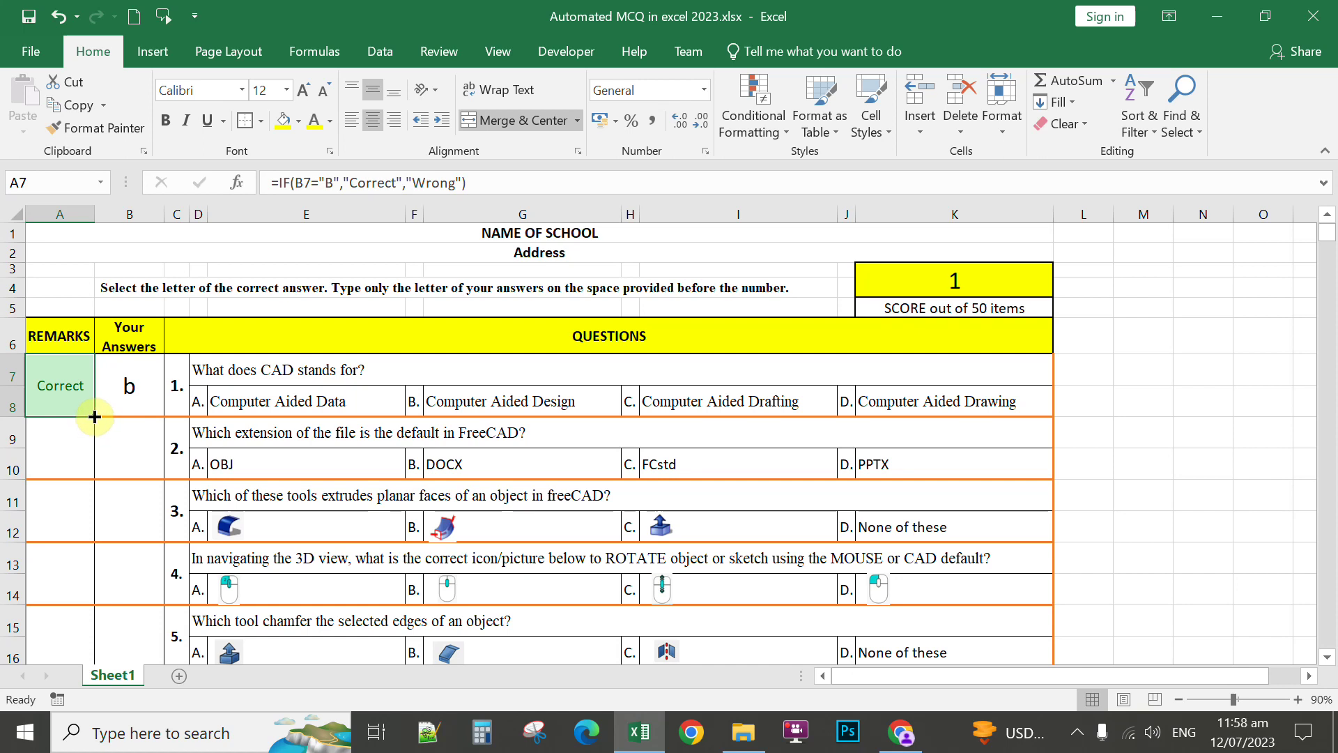
drag(94, 416, 92, 589)
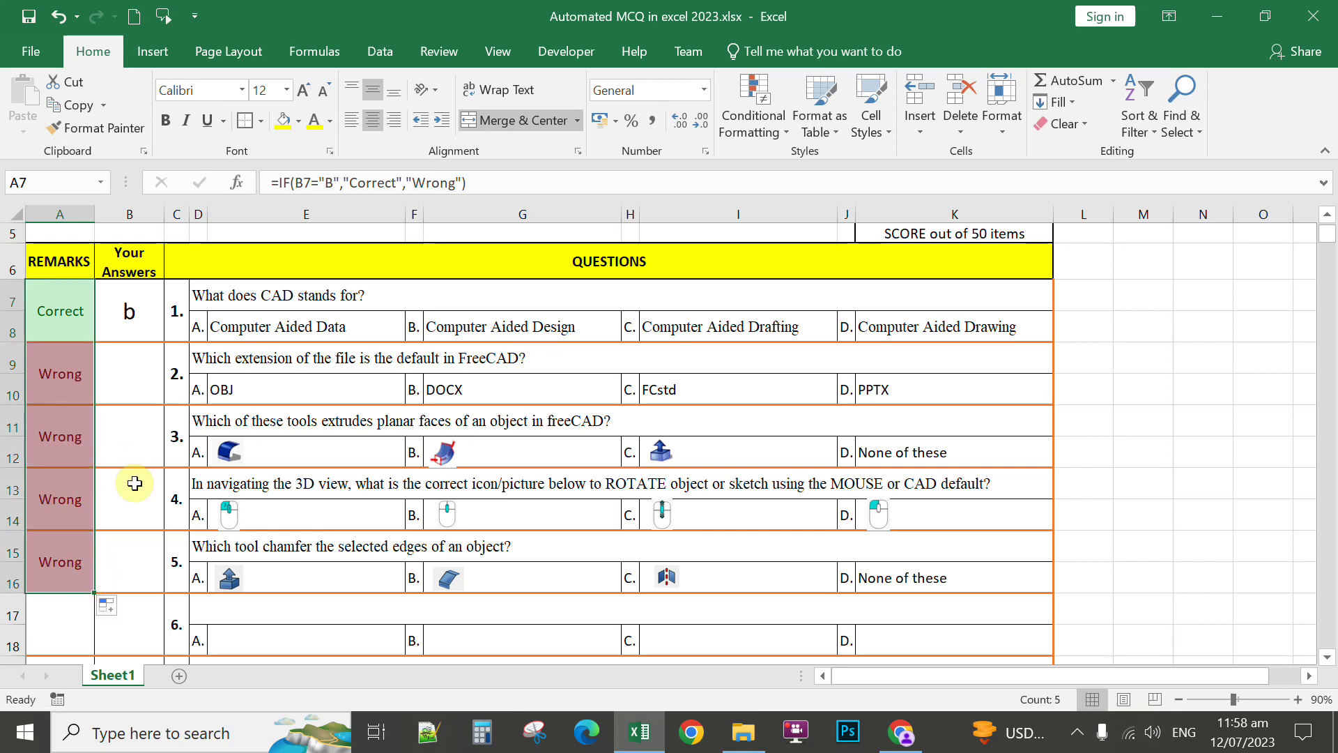
click(73, 384)
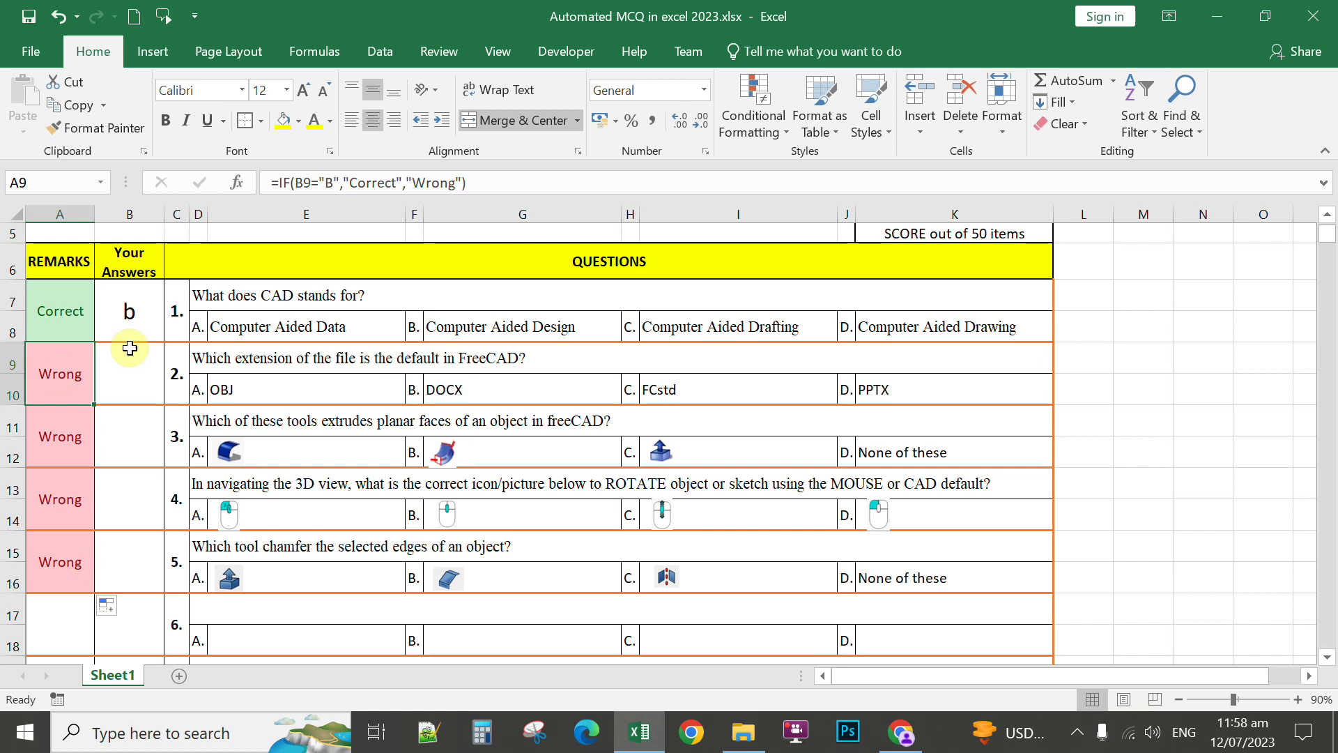
- Change A9's expected letter from B to c, then answer question 2 with c in B9
click(334, 183)
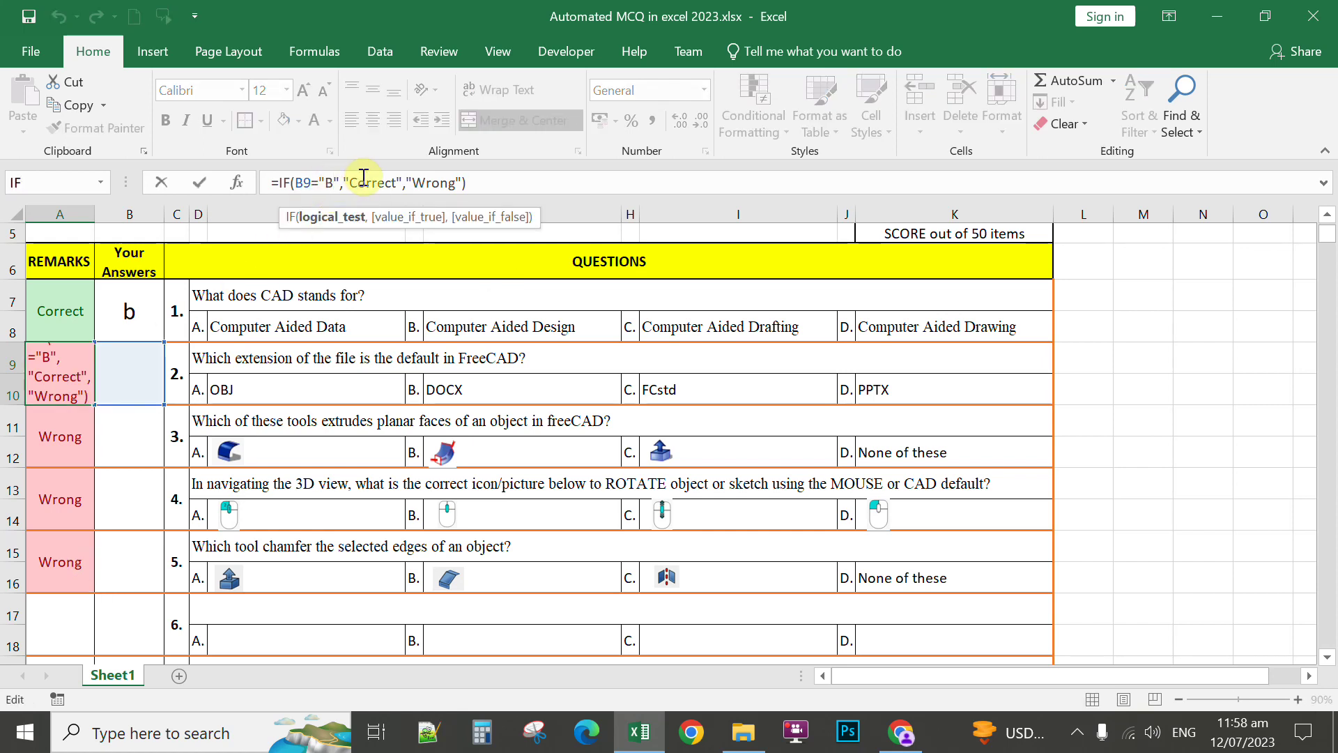
key(BackSpace)
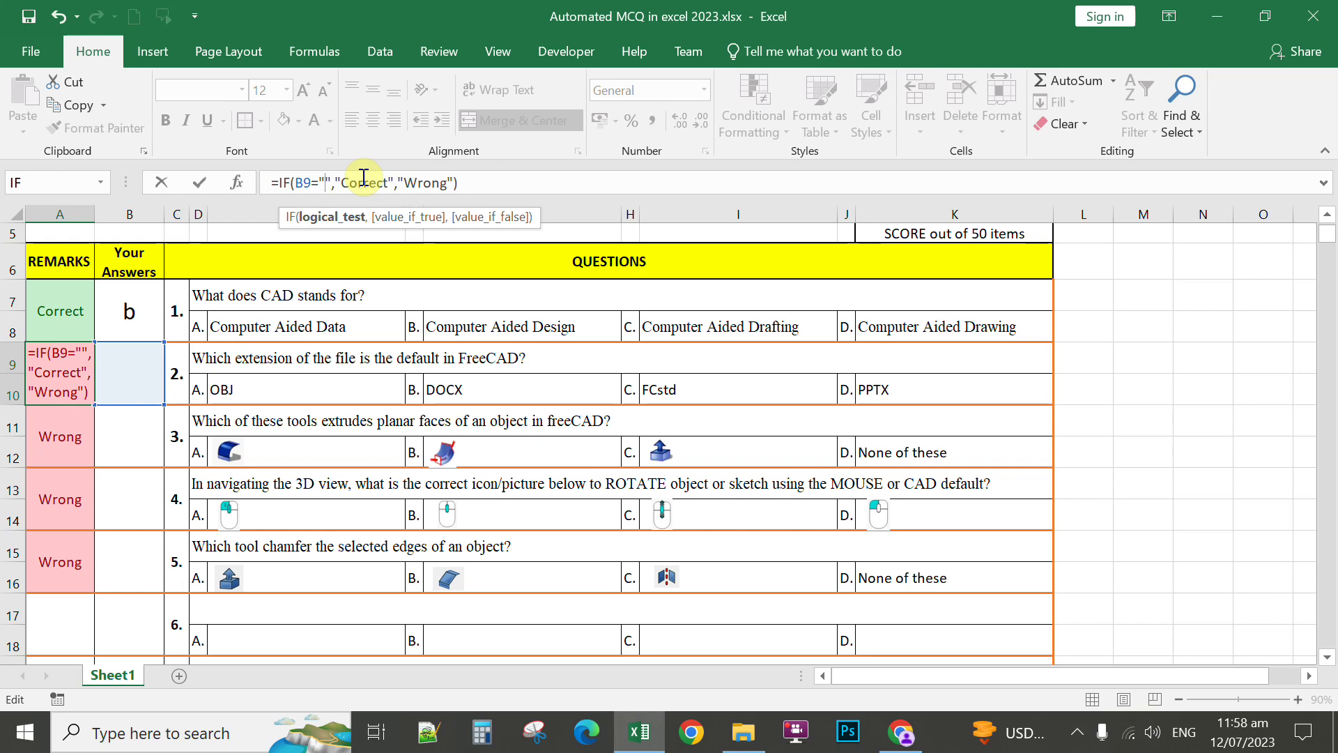
text(c)
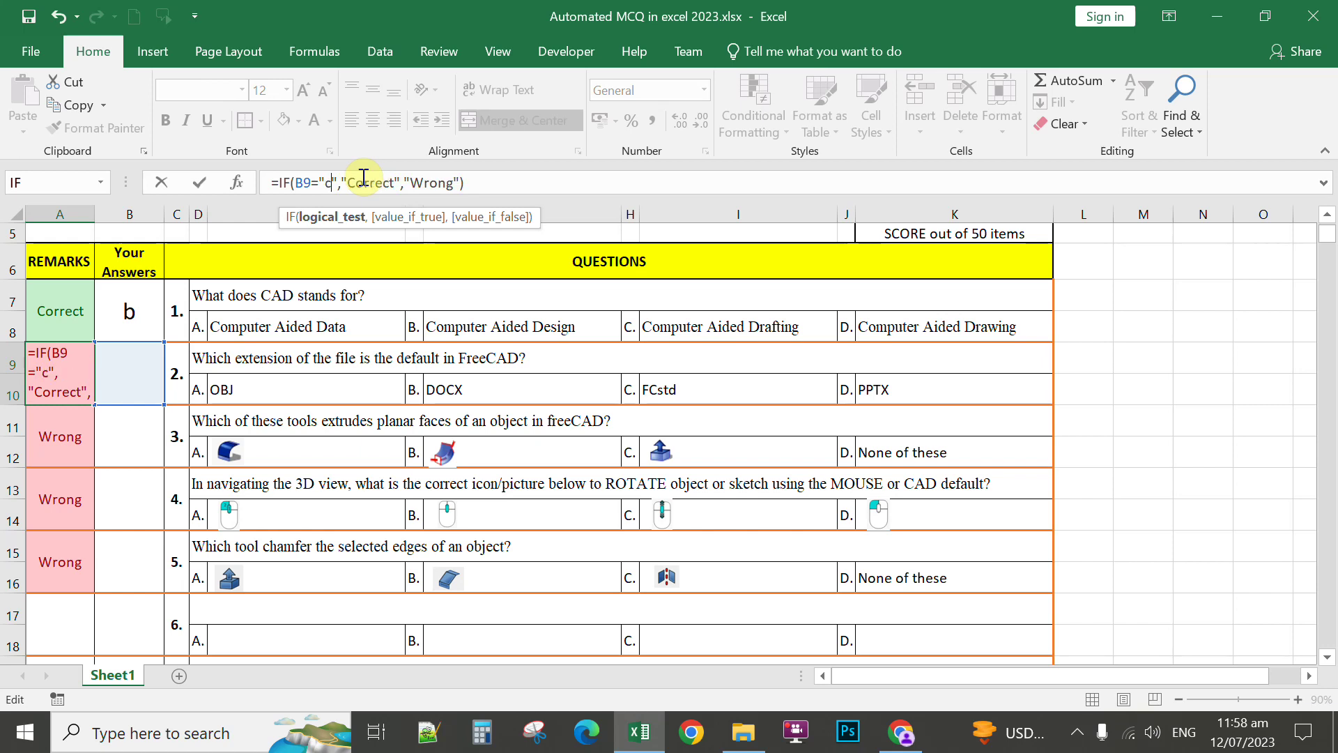
key(Return)
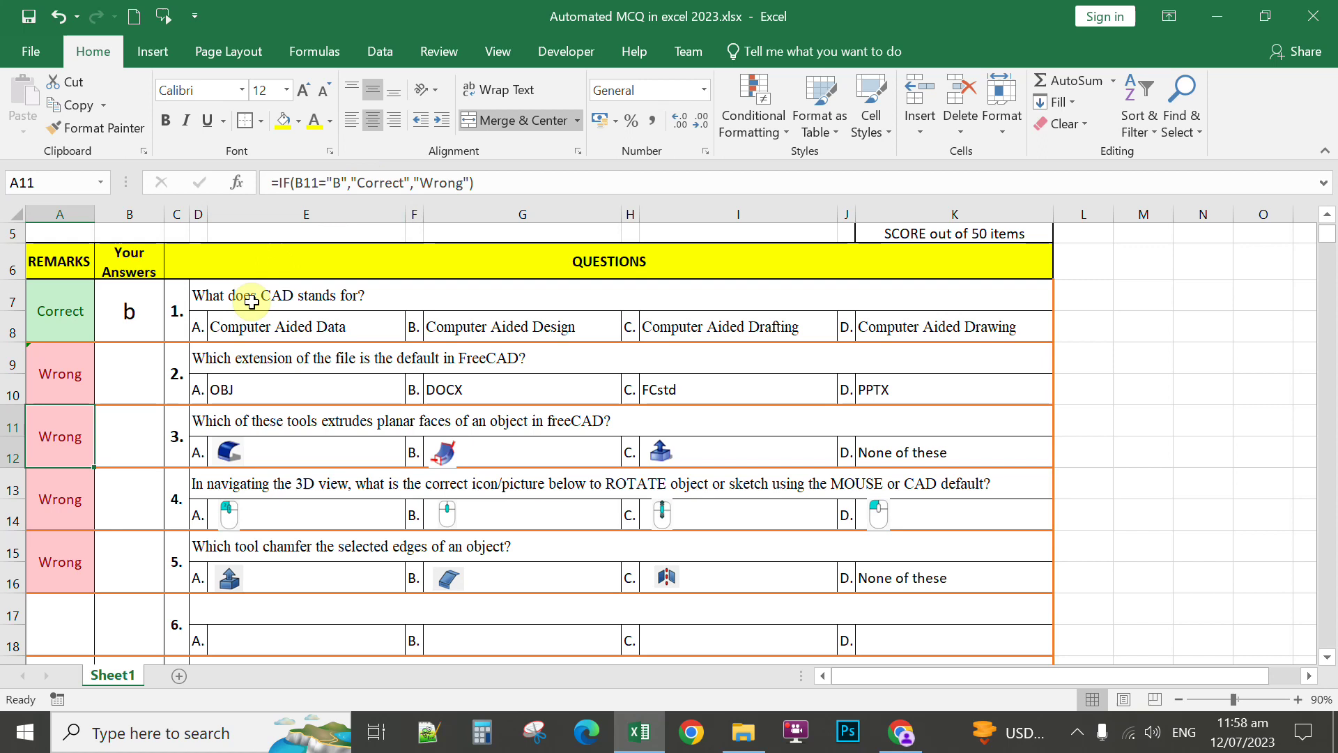
click(134, 373)
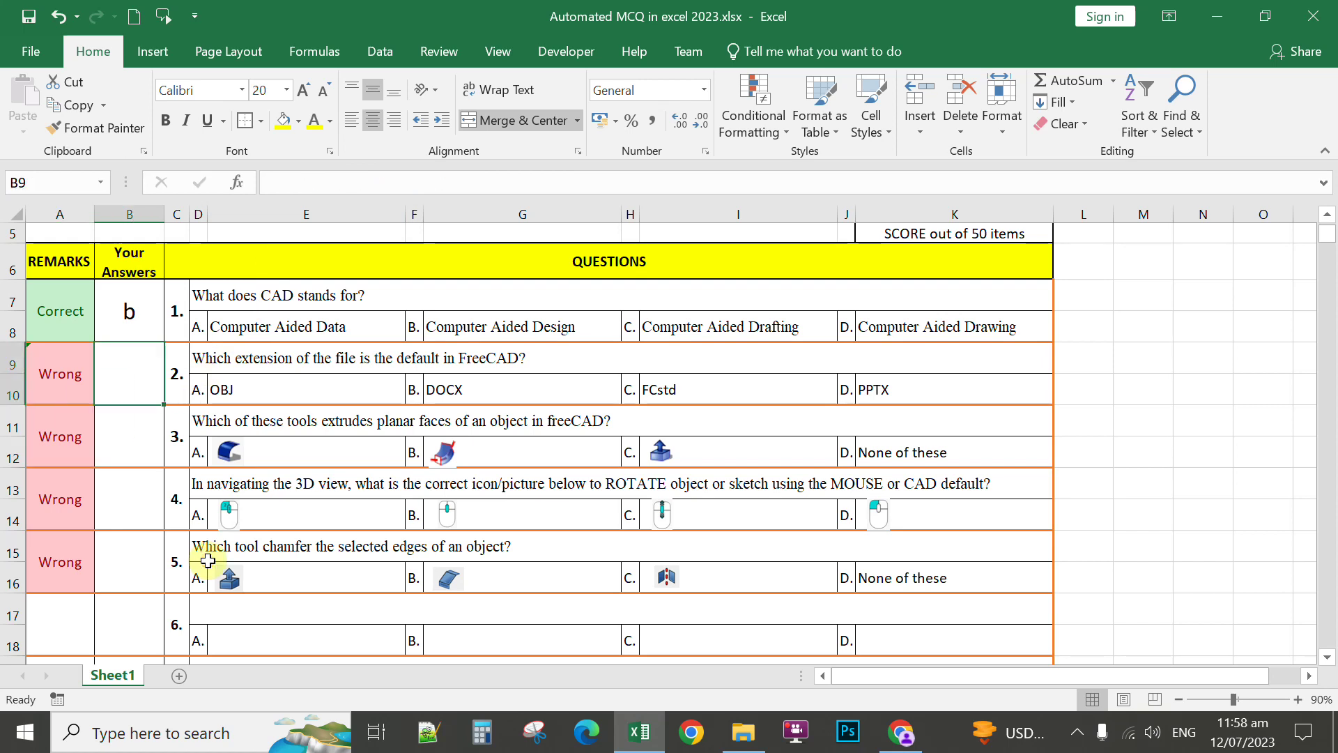
text(c)
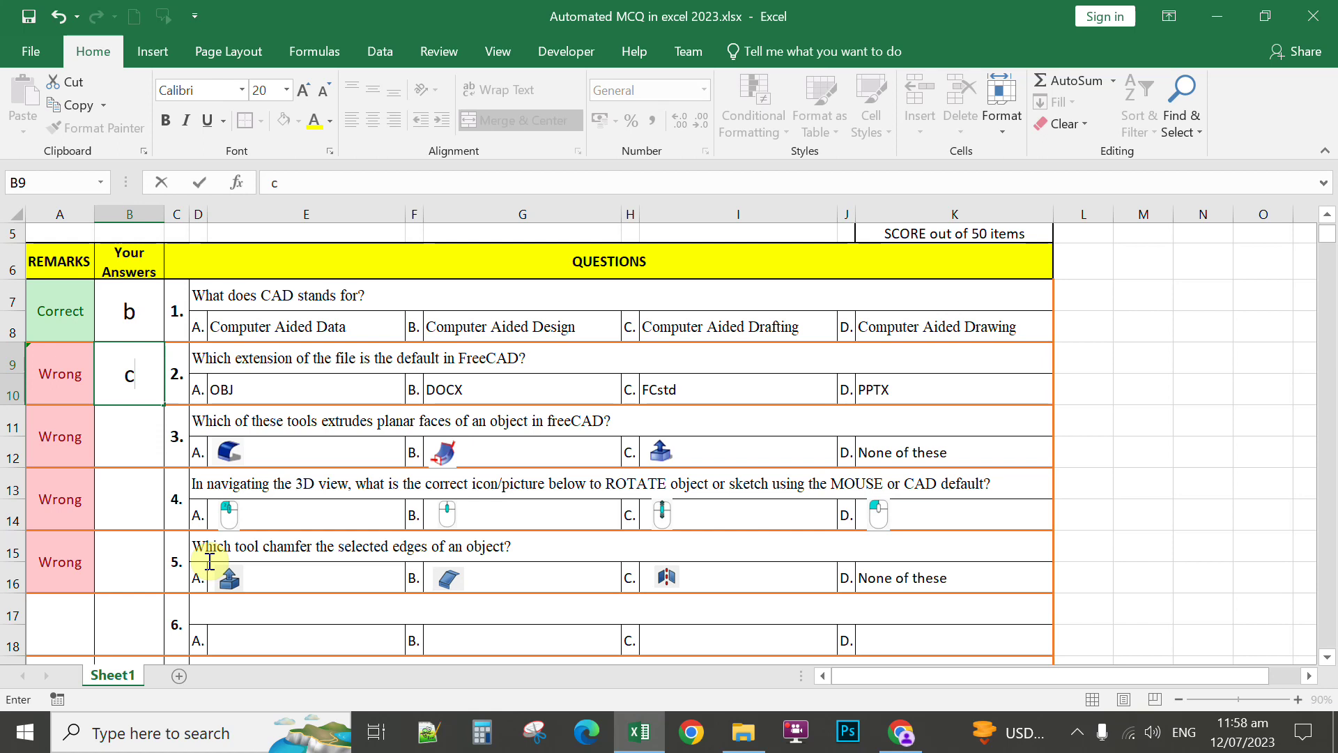
key(Return)
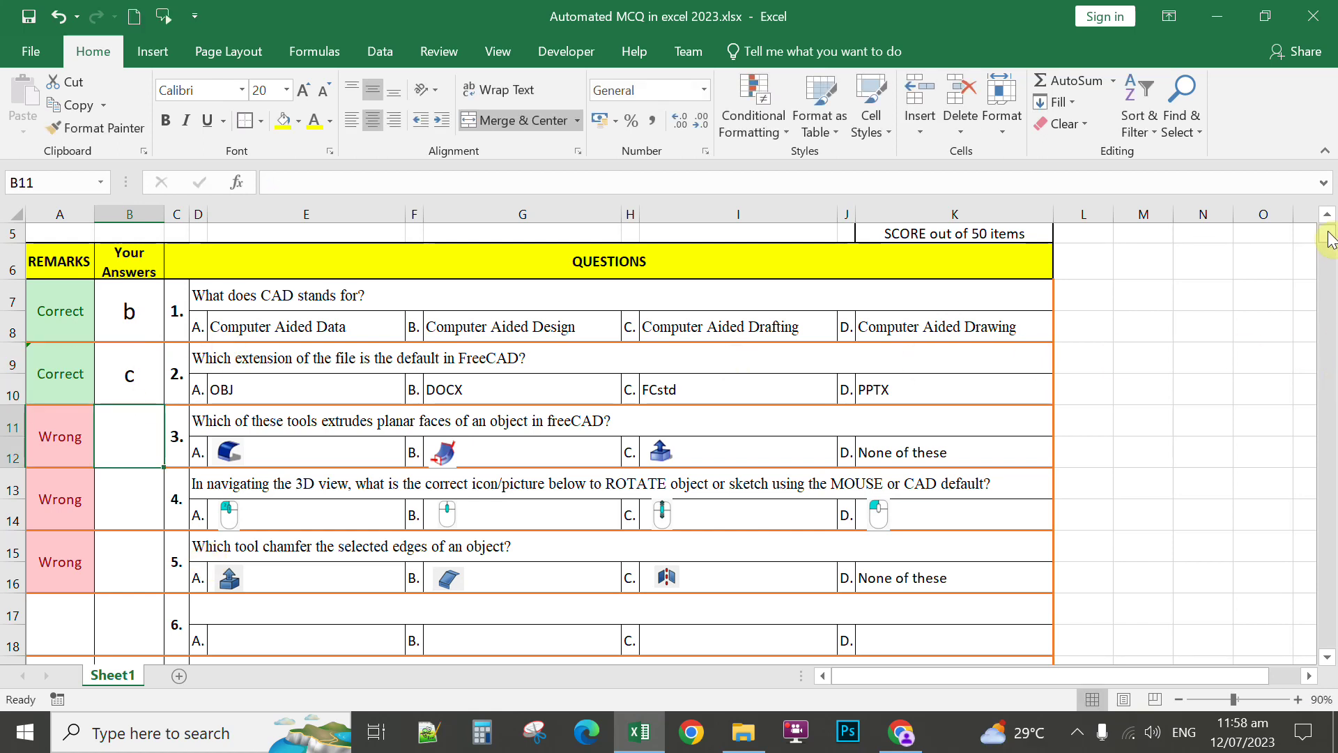
scroll(1327, 237, up, 2)
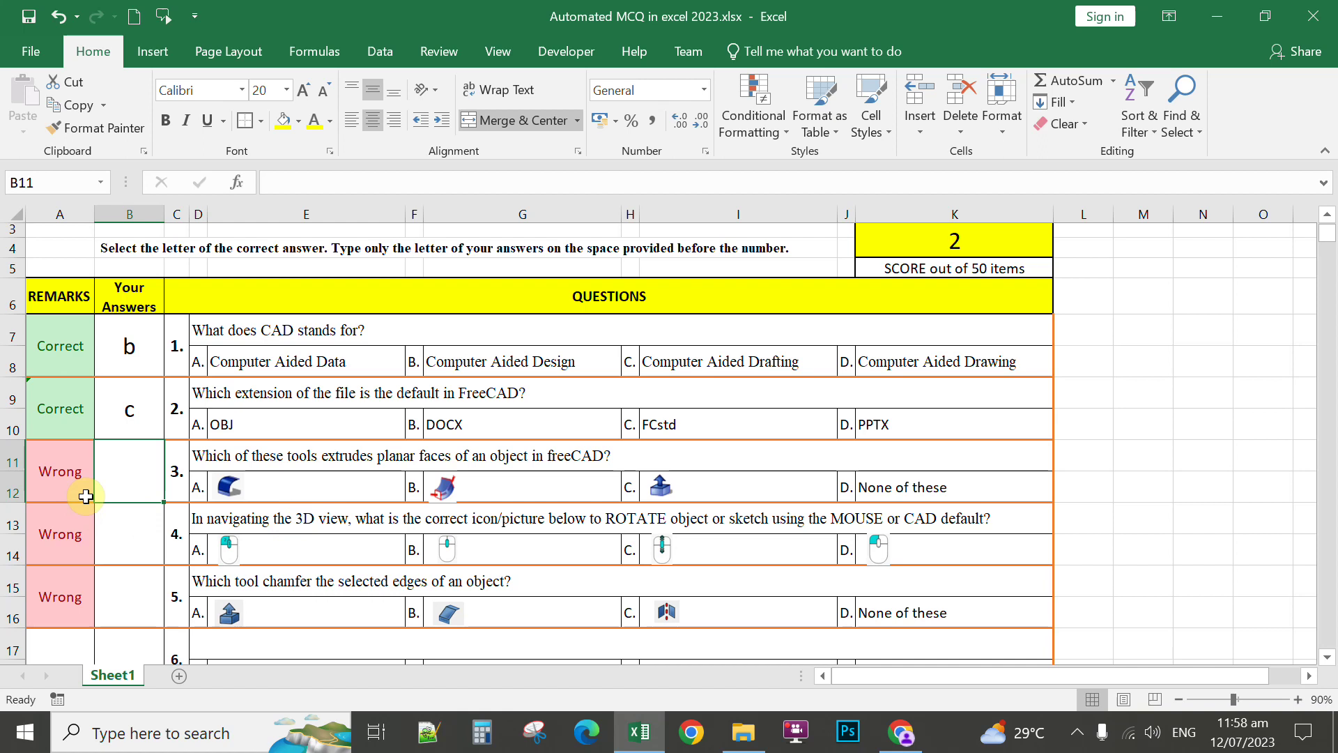
- Edit A11's formula to =IF(B11="C","Correct","Wrong")
click(64, 469)
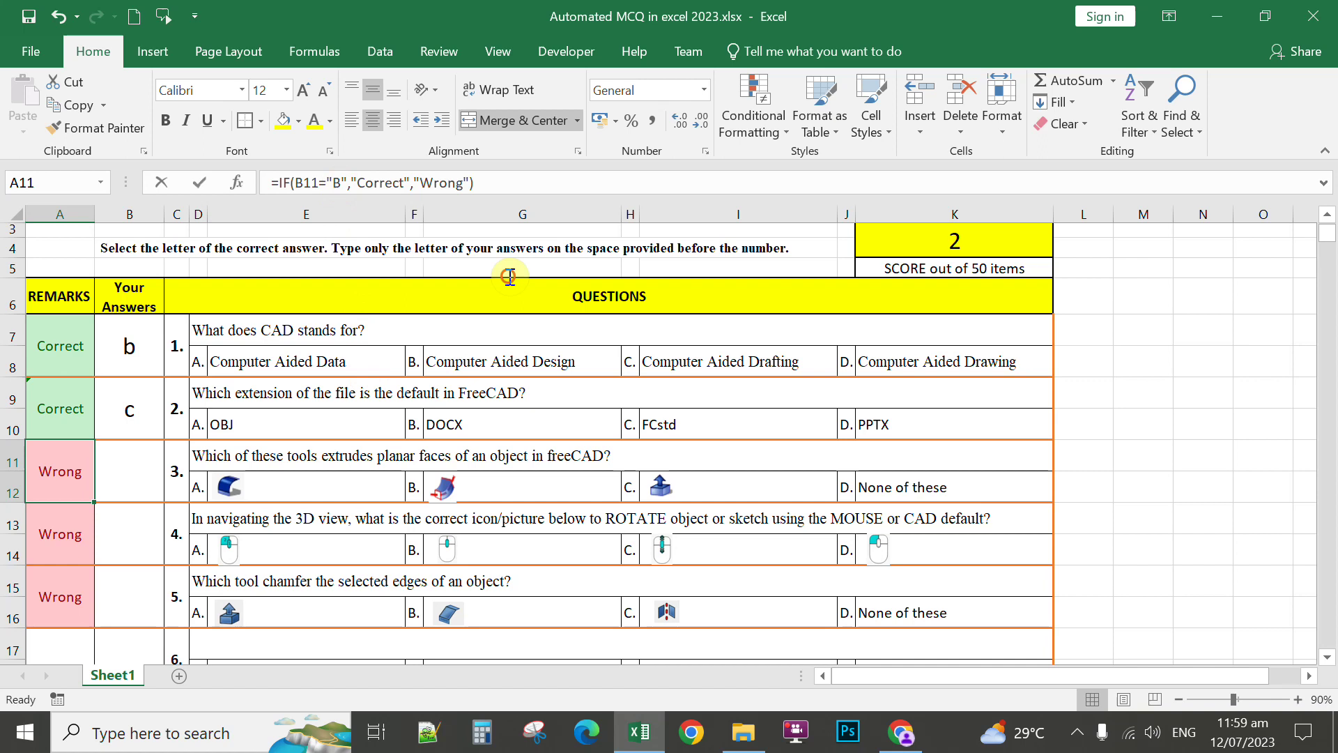
click(342, 183)
key(BackSpace)
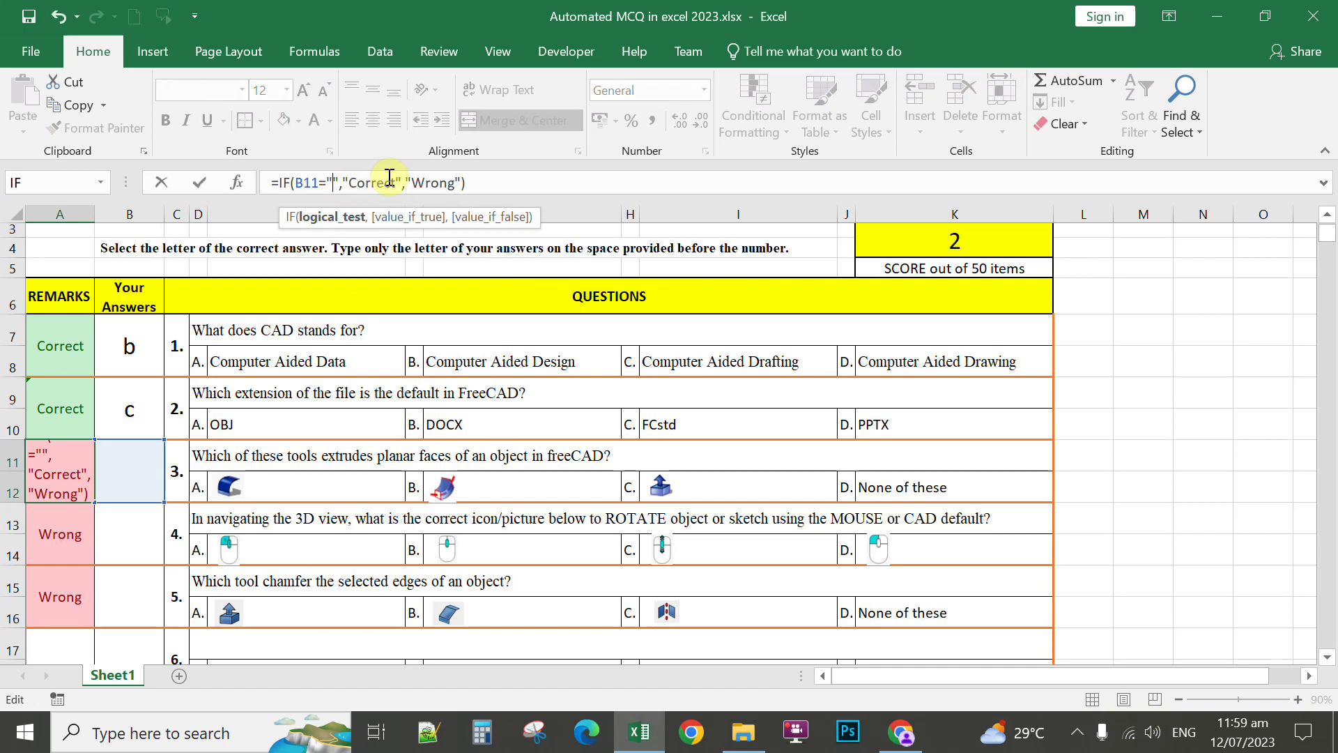
text(C)
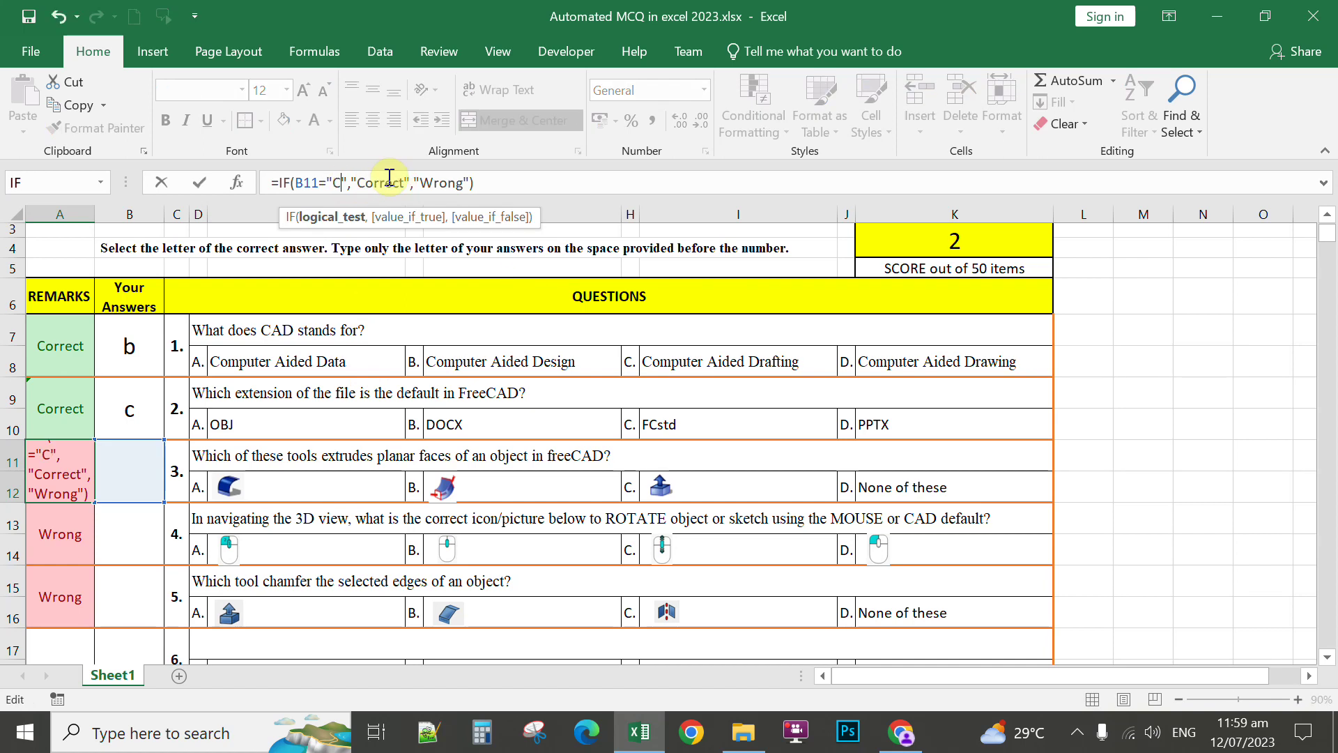
key(Return)
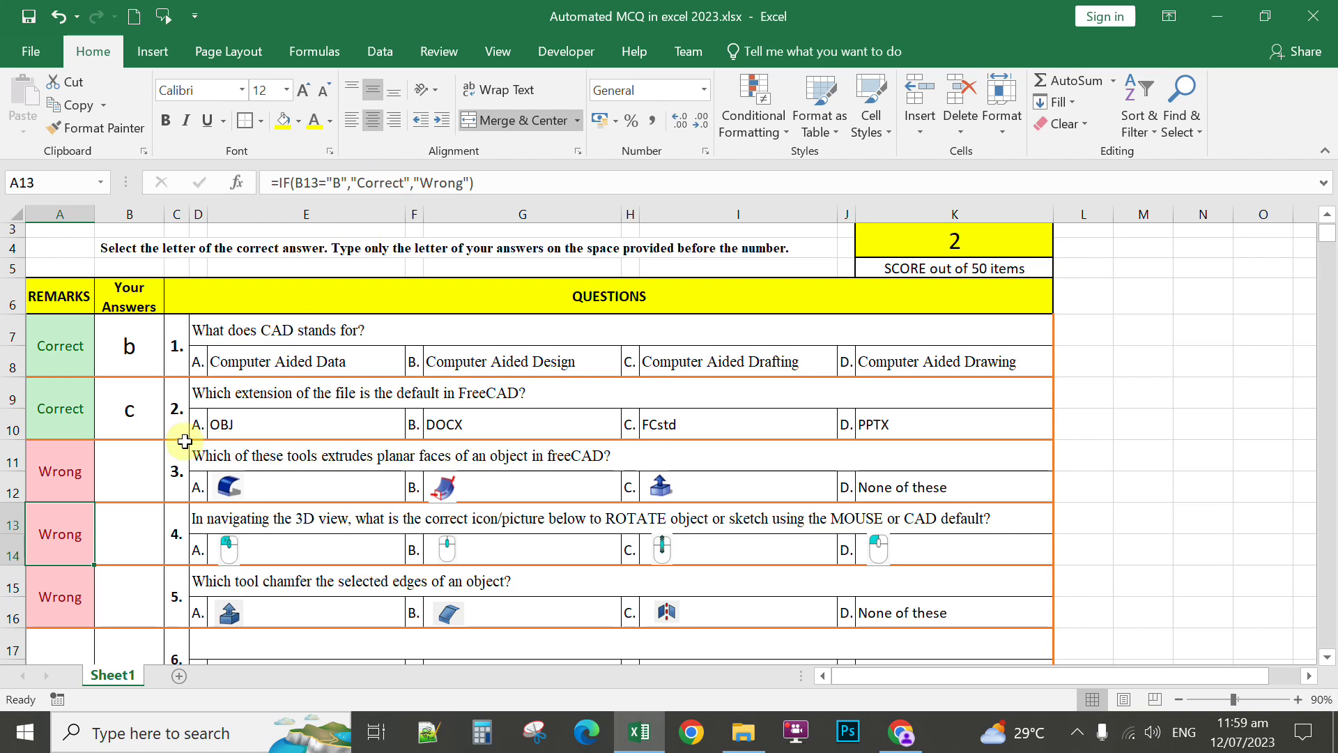
- Test question 3 by entering c, then d, in B11
click(144, 472)
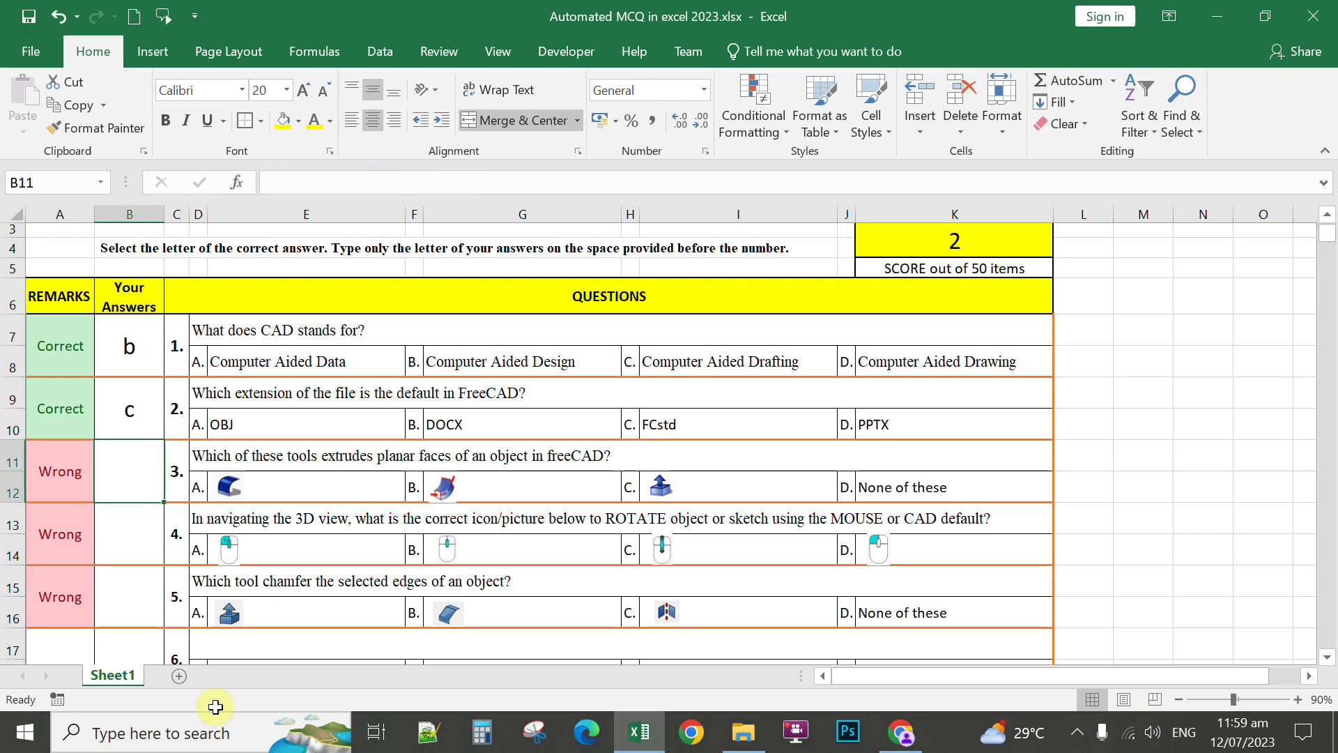
text(c)
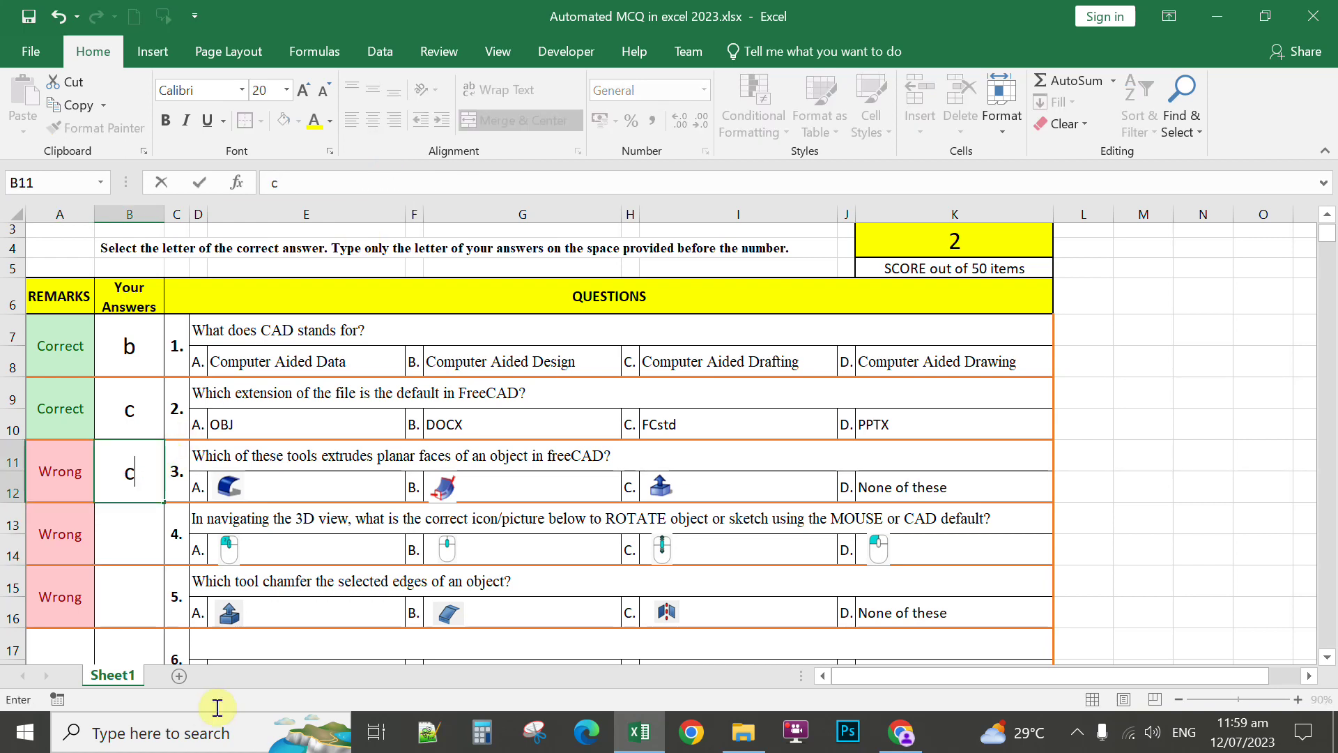
key(Return)
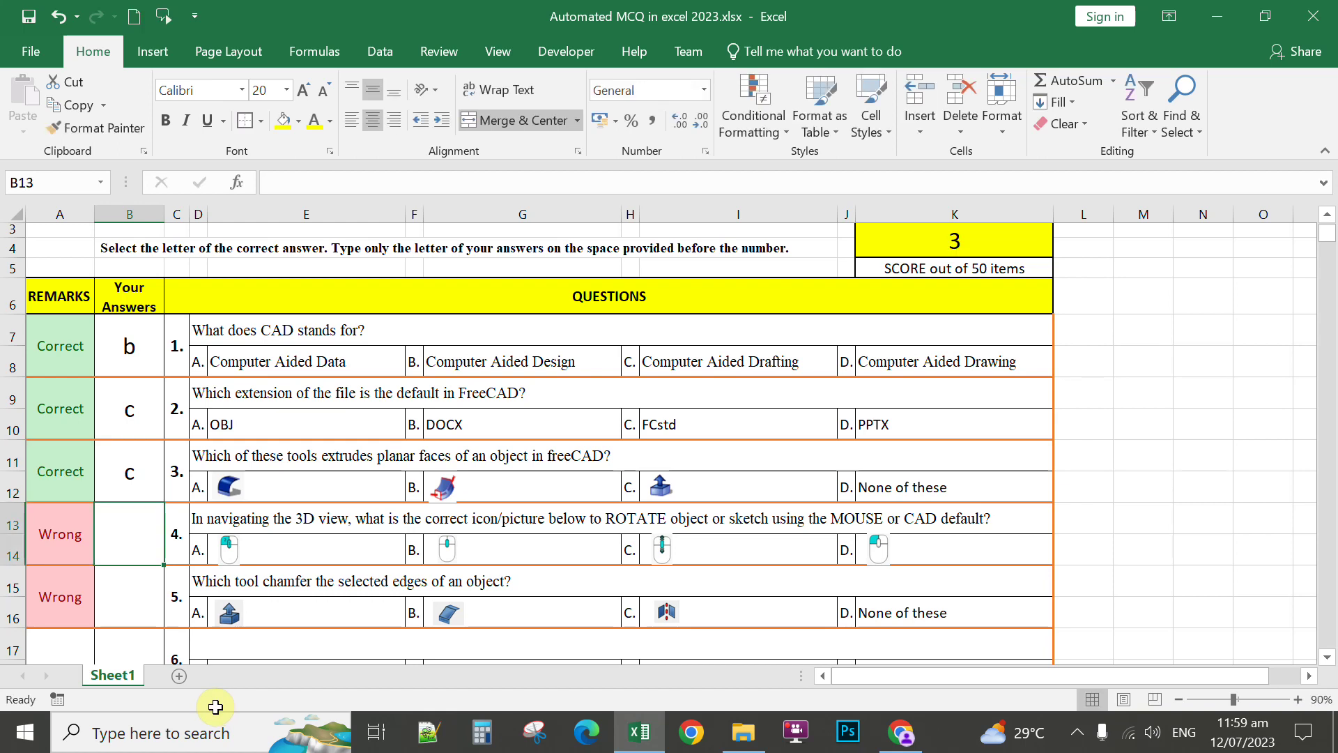
key(Up)
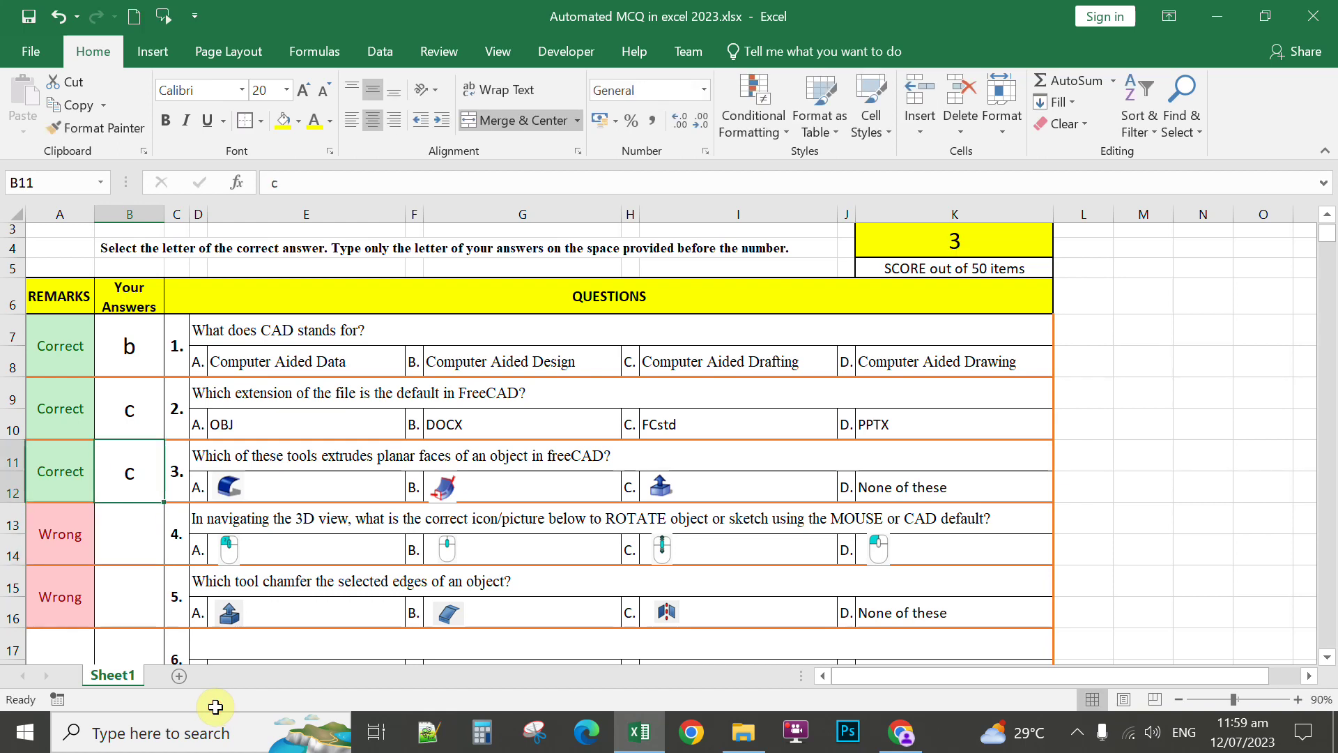
text(d)
key(Return)
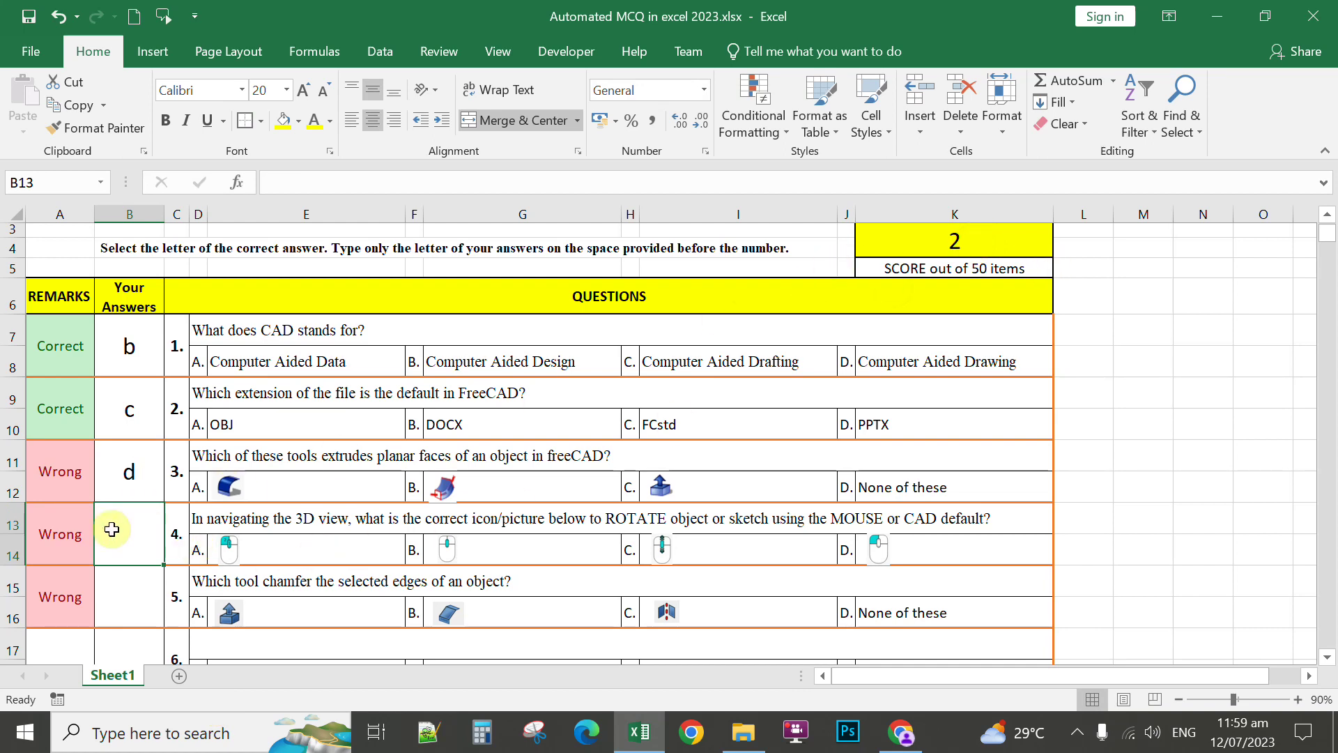
- Edit A13's formula to =IF(B13="A","Correct","Wrong")
click(70, 536)
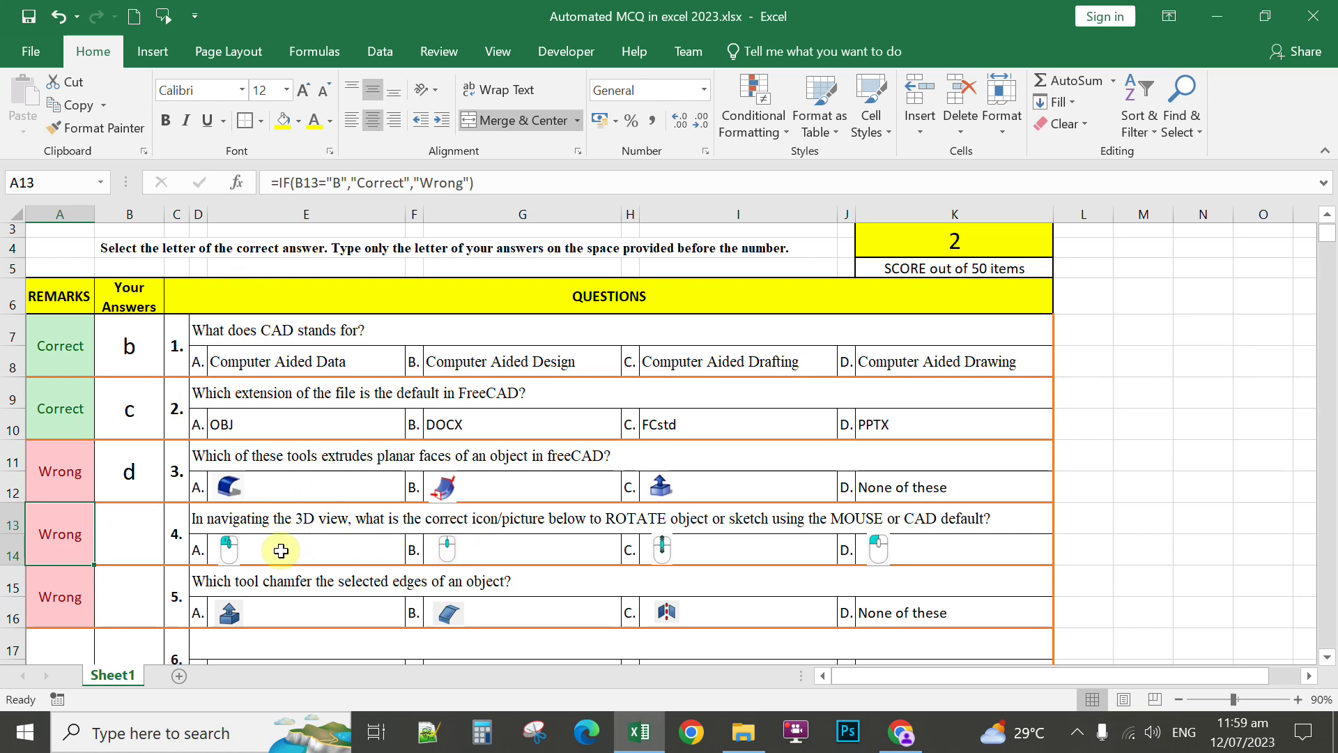
click(339, 183)
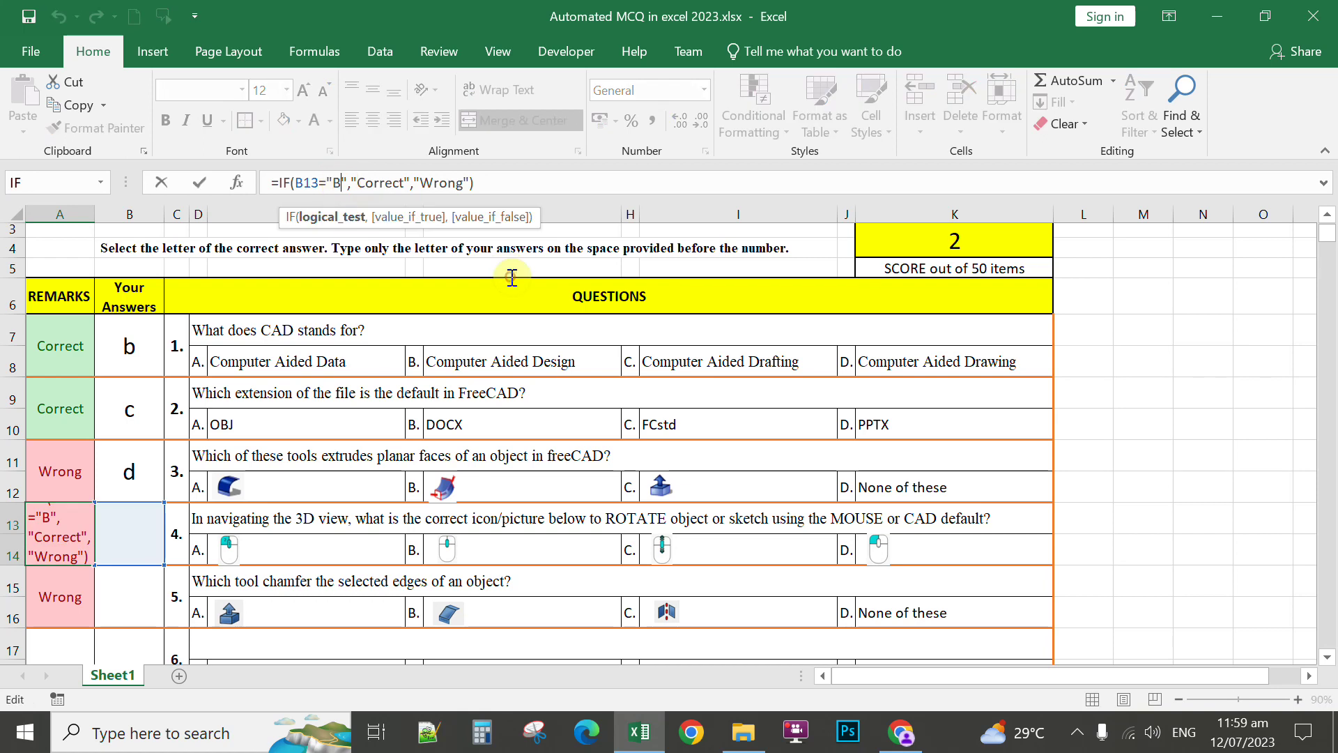
key(BackSpace)
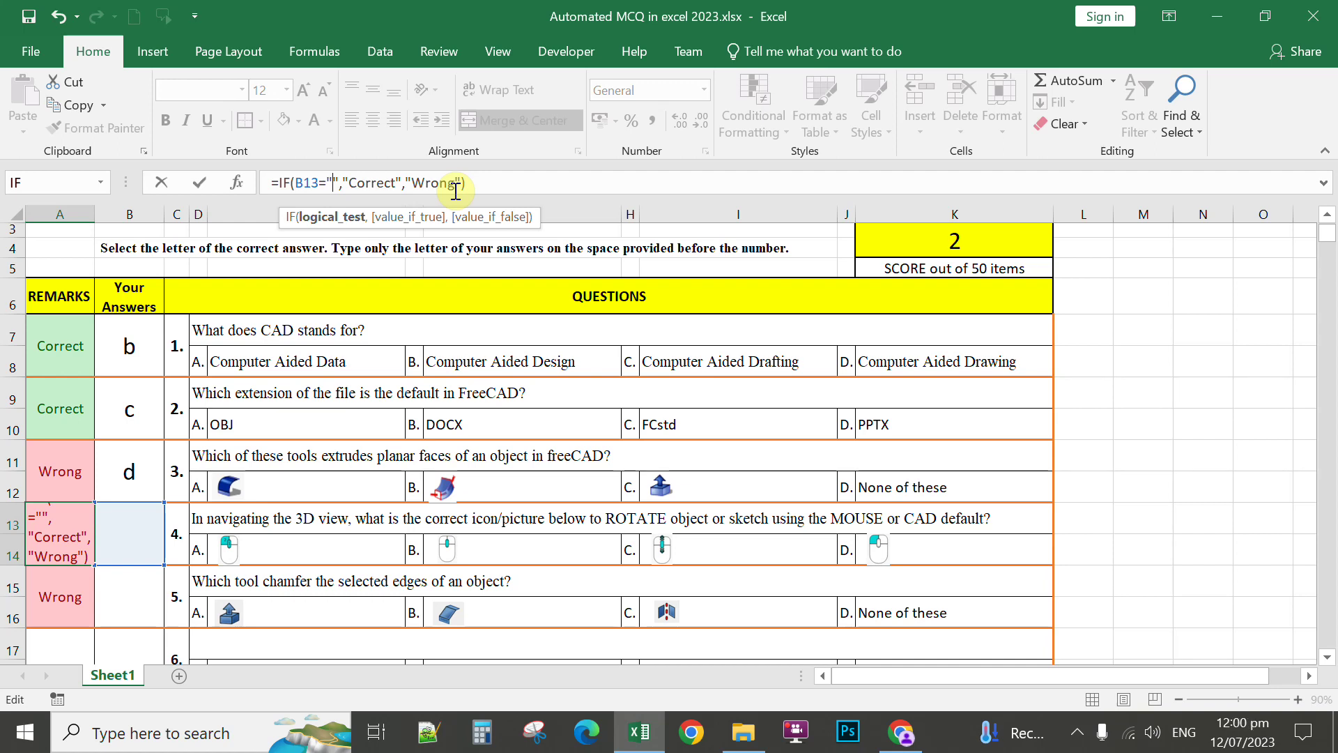
text(A)
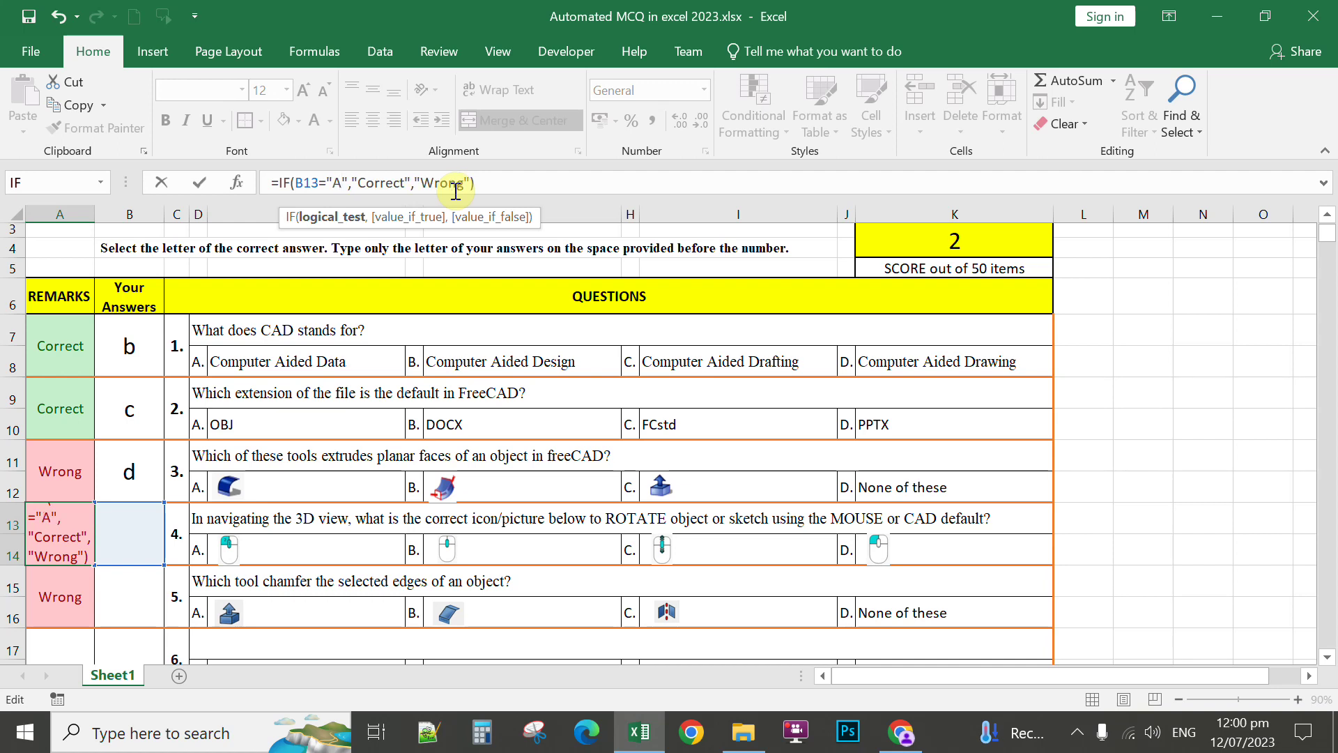
key(Return)
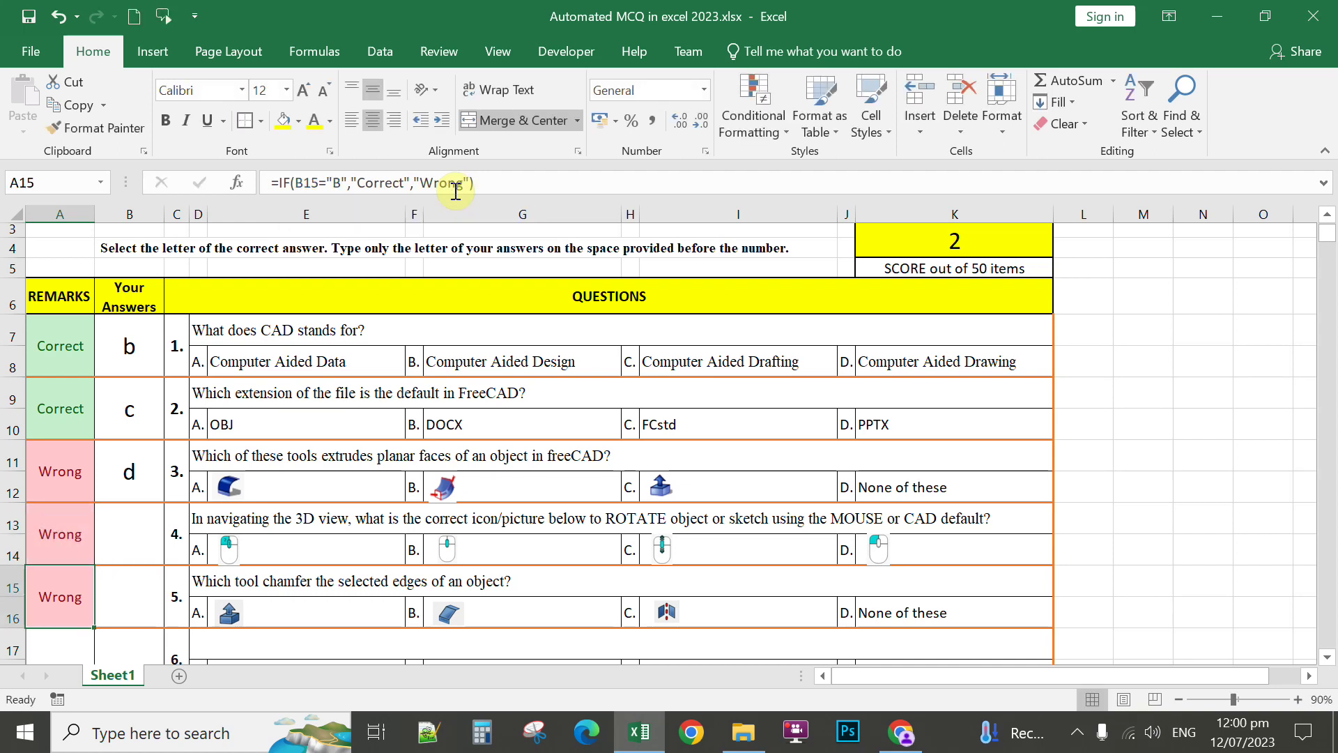
- Answer question 4 with a in B13, making the score 3
click(132, 528)
text(a)
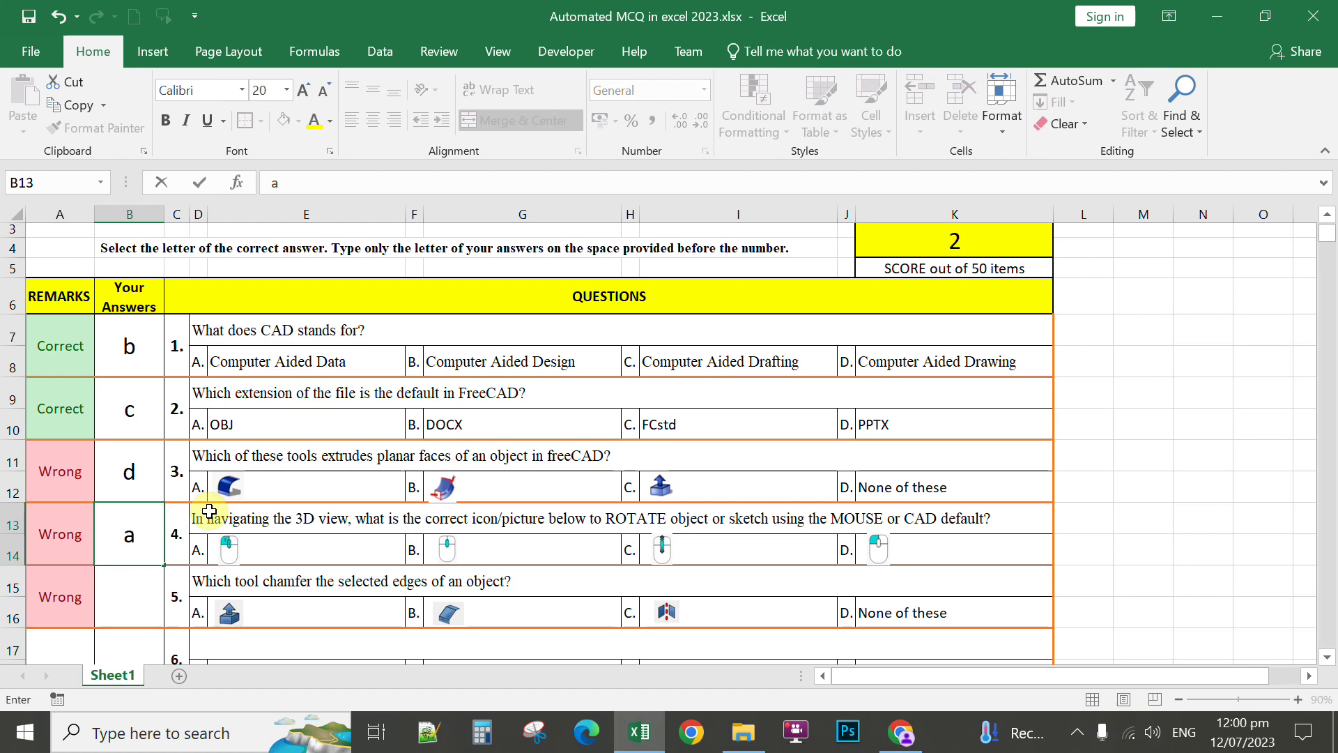
key(Return)
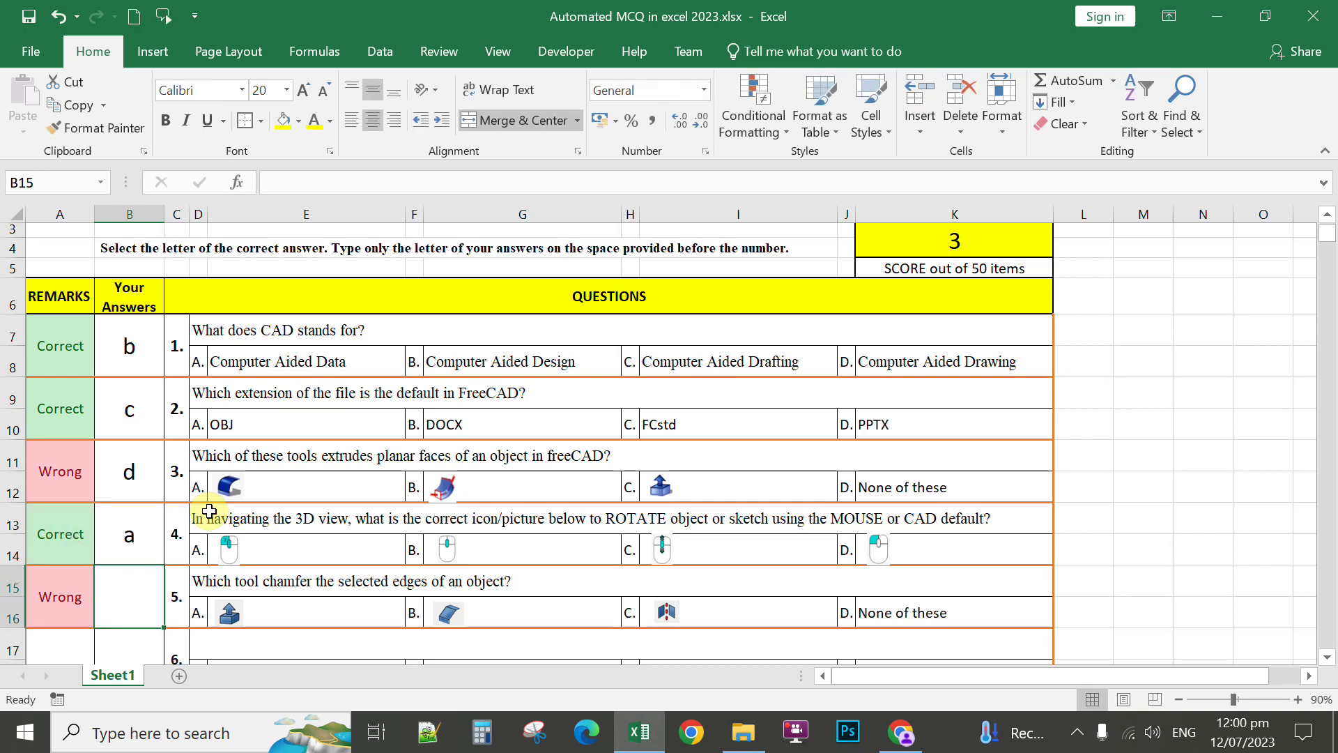
- Check A15 expects B, enter b in B15, then change it to c
click(77, 601)
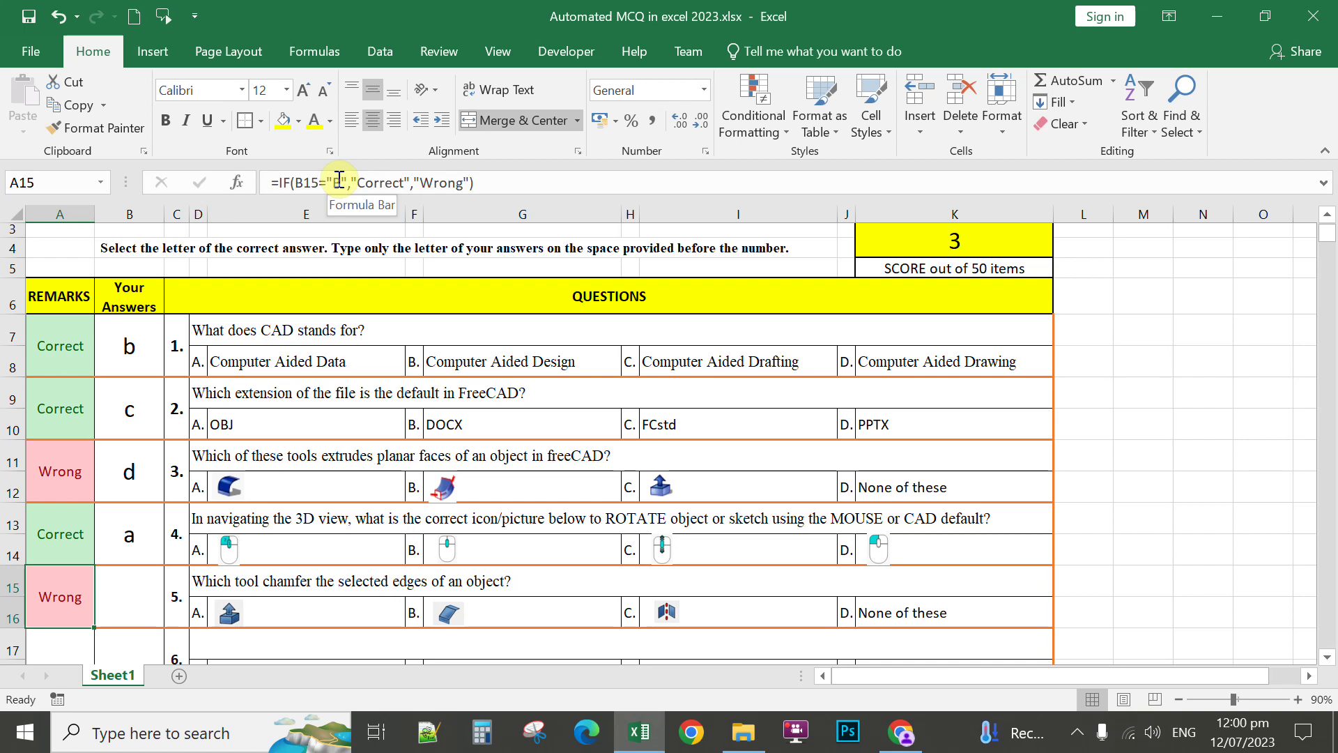
click(124, 591)
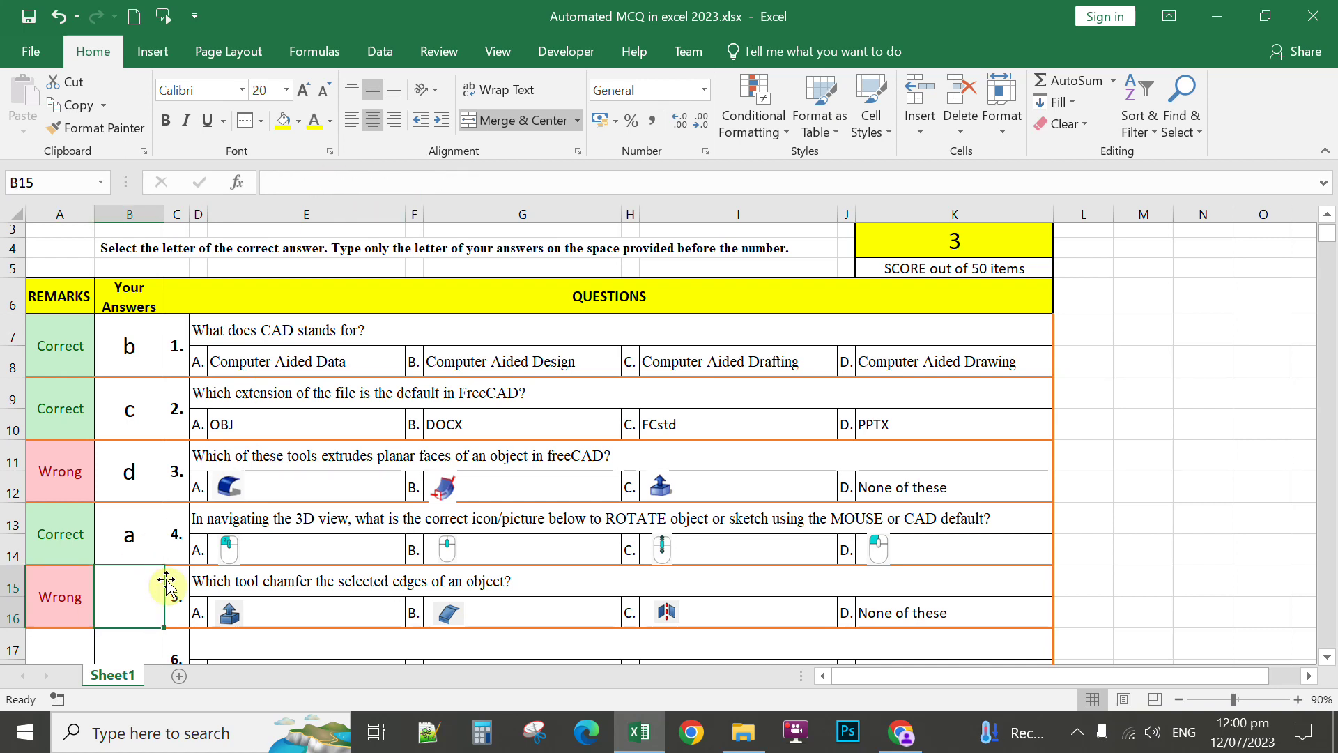
text(b)
key(Return)
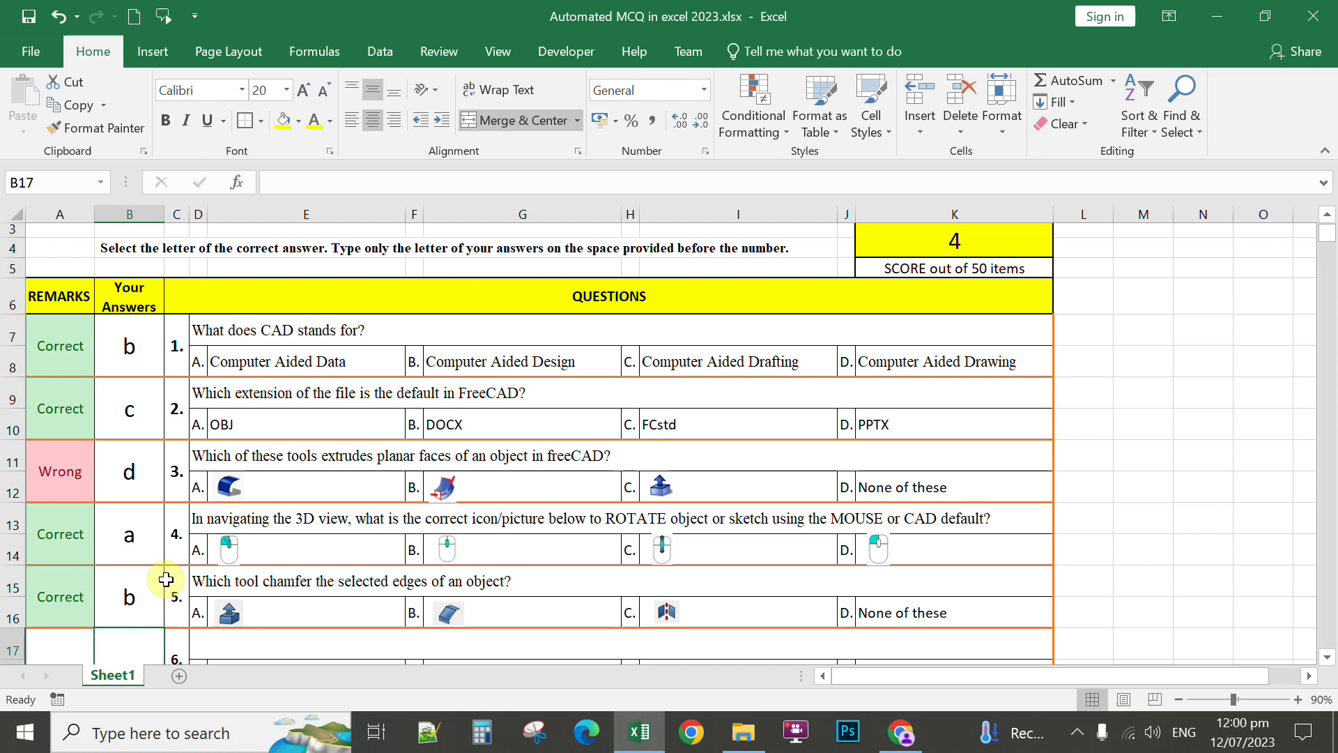
click(129, 596)
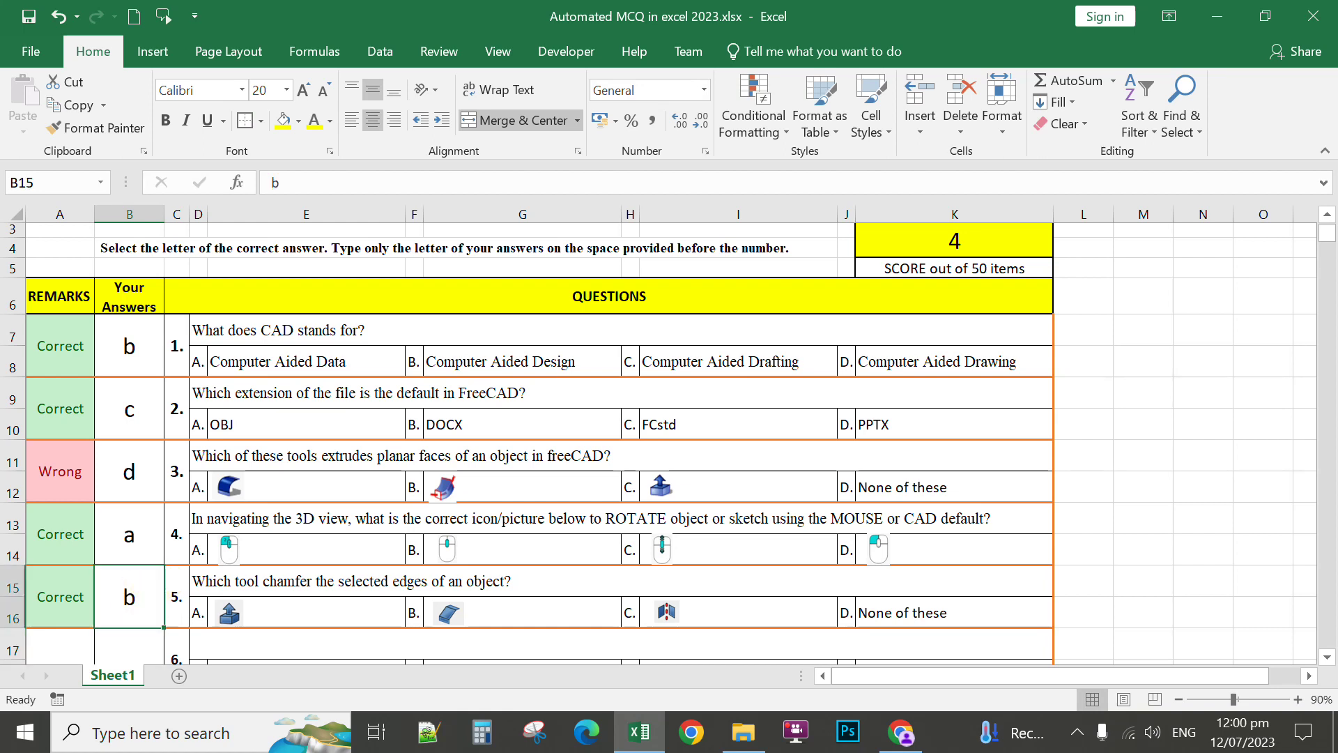
text(c)
key(Return)
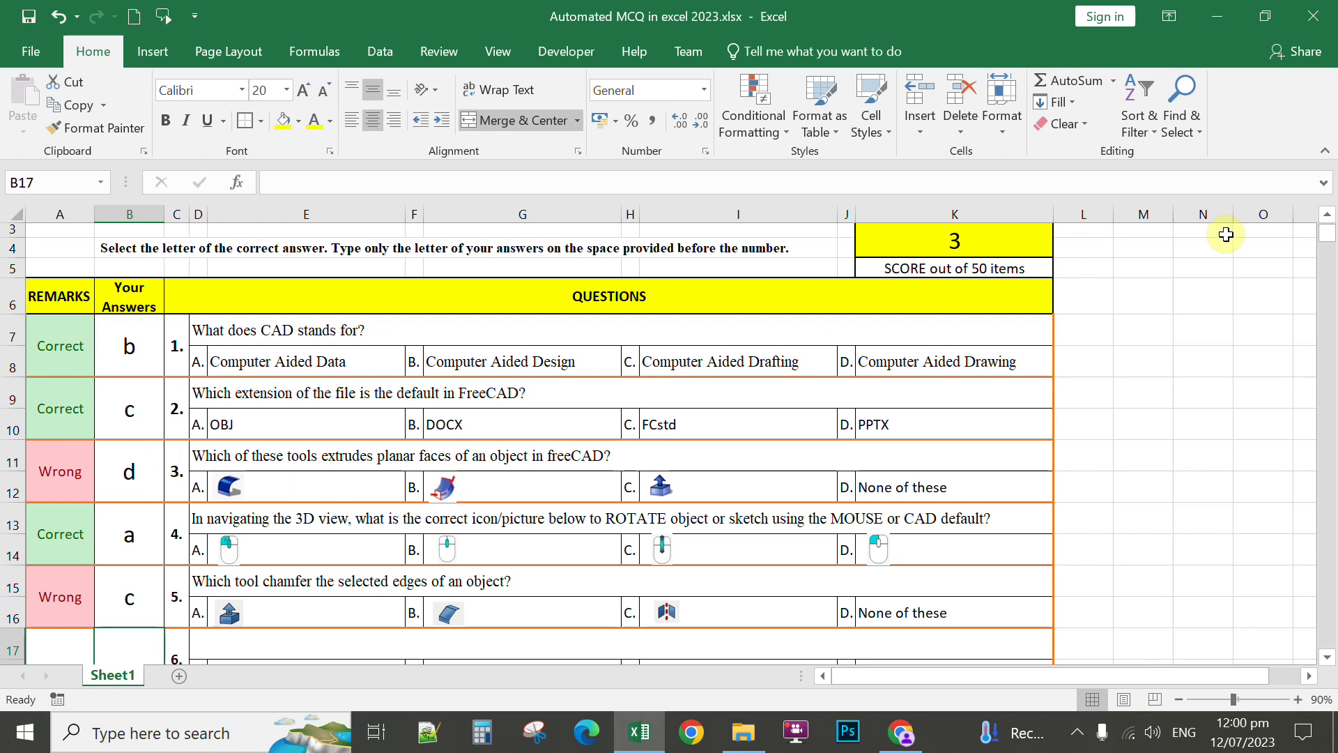
- Scroll down to the last template block, question 25 at row 56
click(1326, 216)
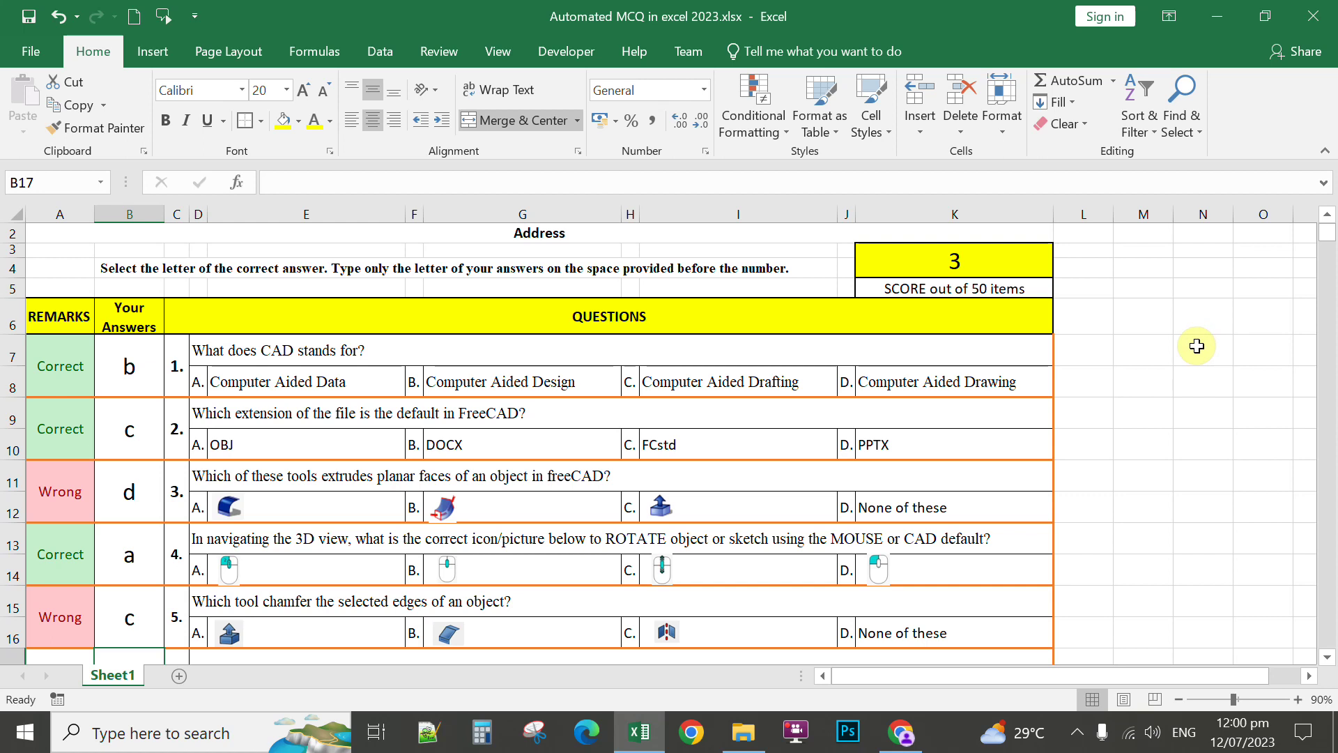
mouse_move(1327, 234)
mouse_down()
mouse_move(1314, 248)
mouse_move(1284, 232)
mouse_move(1331, 246)
mouse_up()
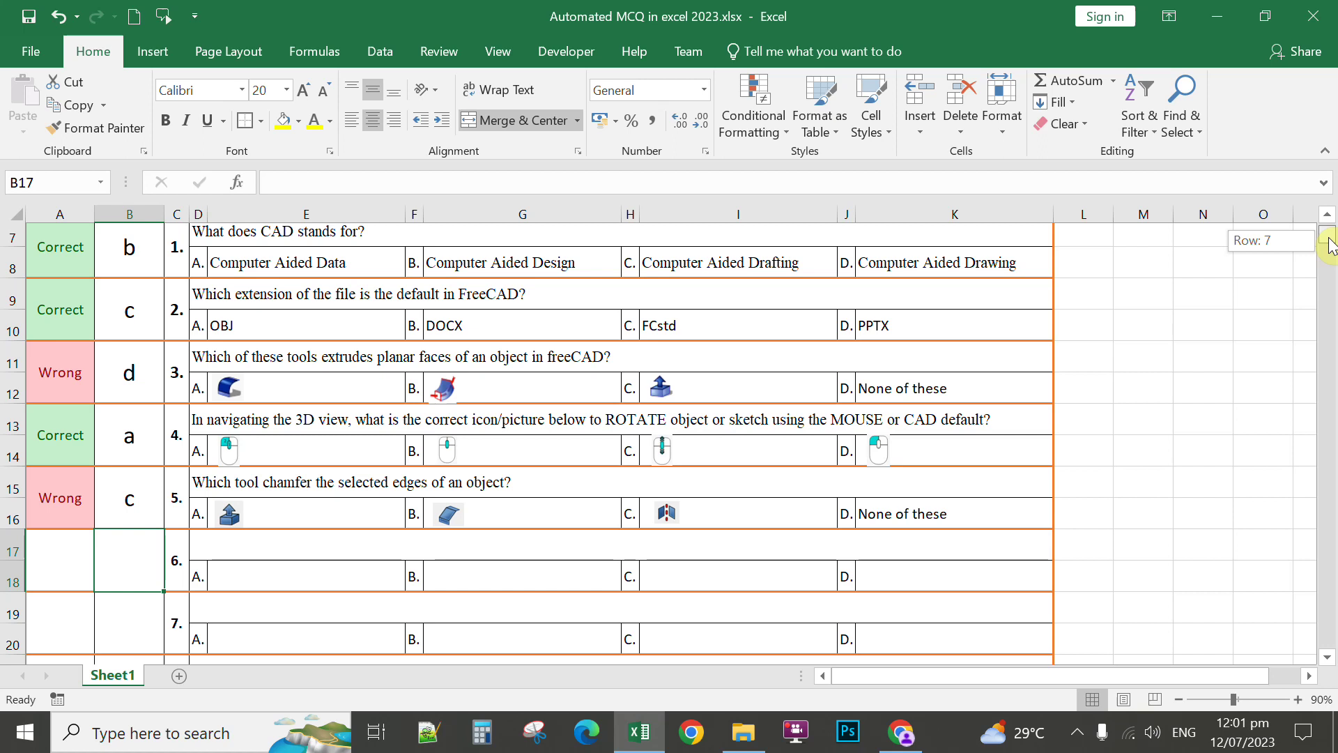
mouse_move(1331, 245)
mouse_down()
mouse_move(1329, 262)
mouse_move(1330, 244)
mouse_up()
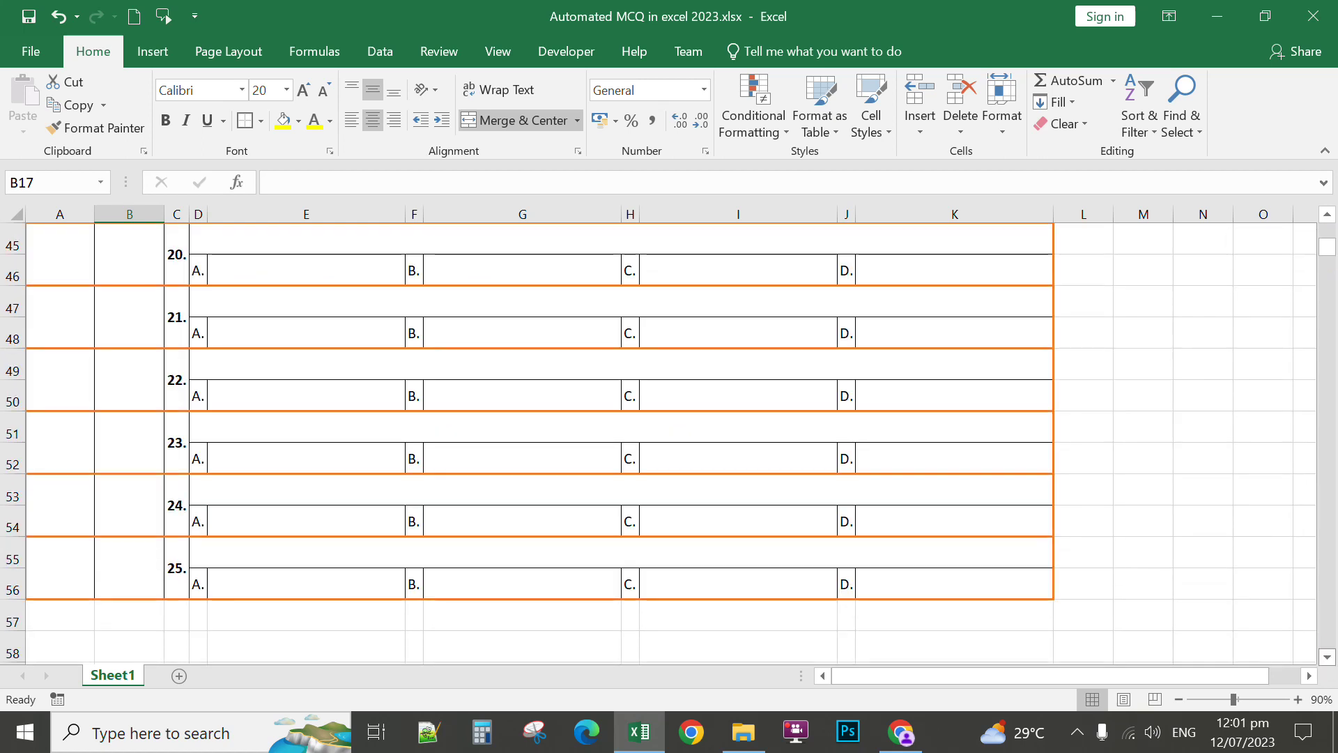
scroll(1326, 653, down, 2)
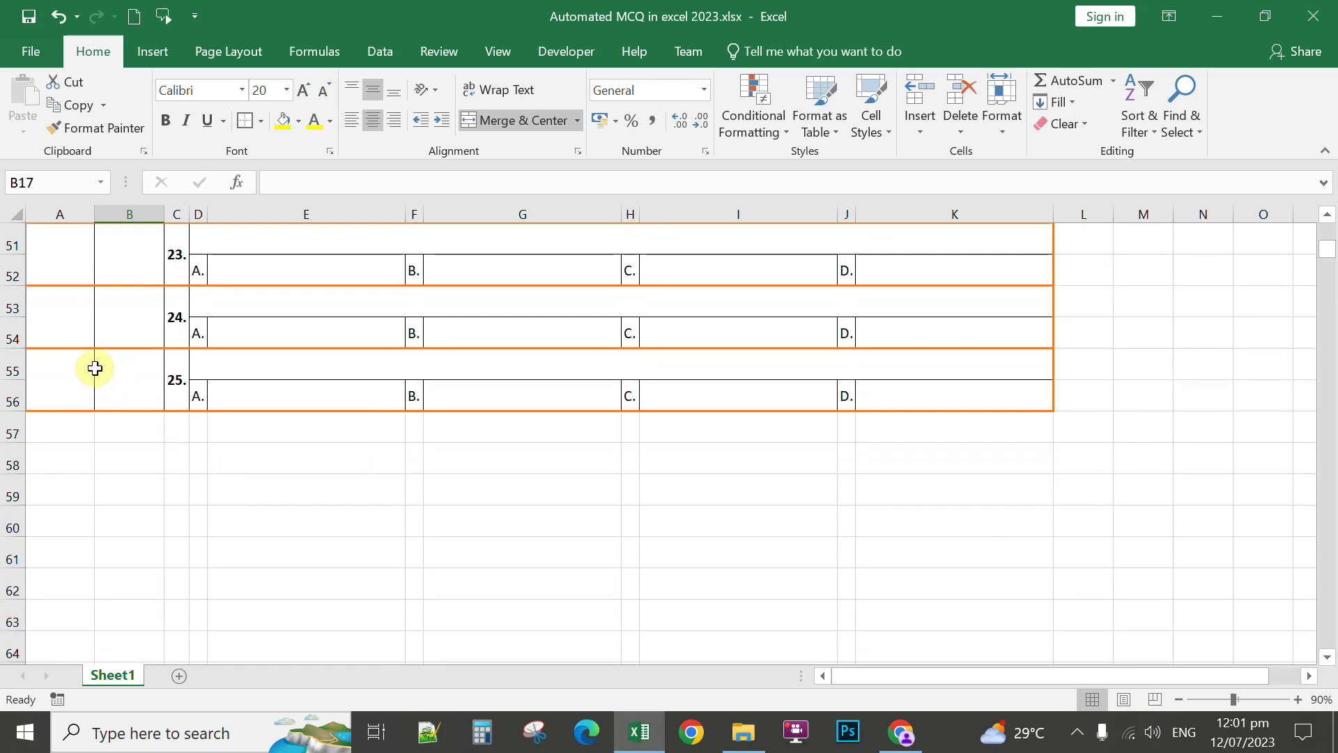
- Fill the A55:K56 question block down to row 132, numbering through question 63
drag(51, 363, 560, 384)
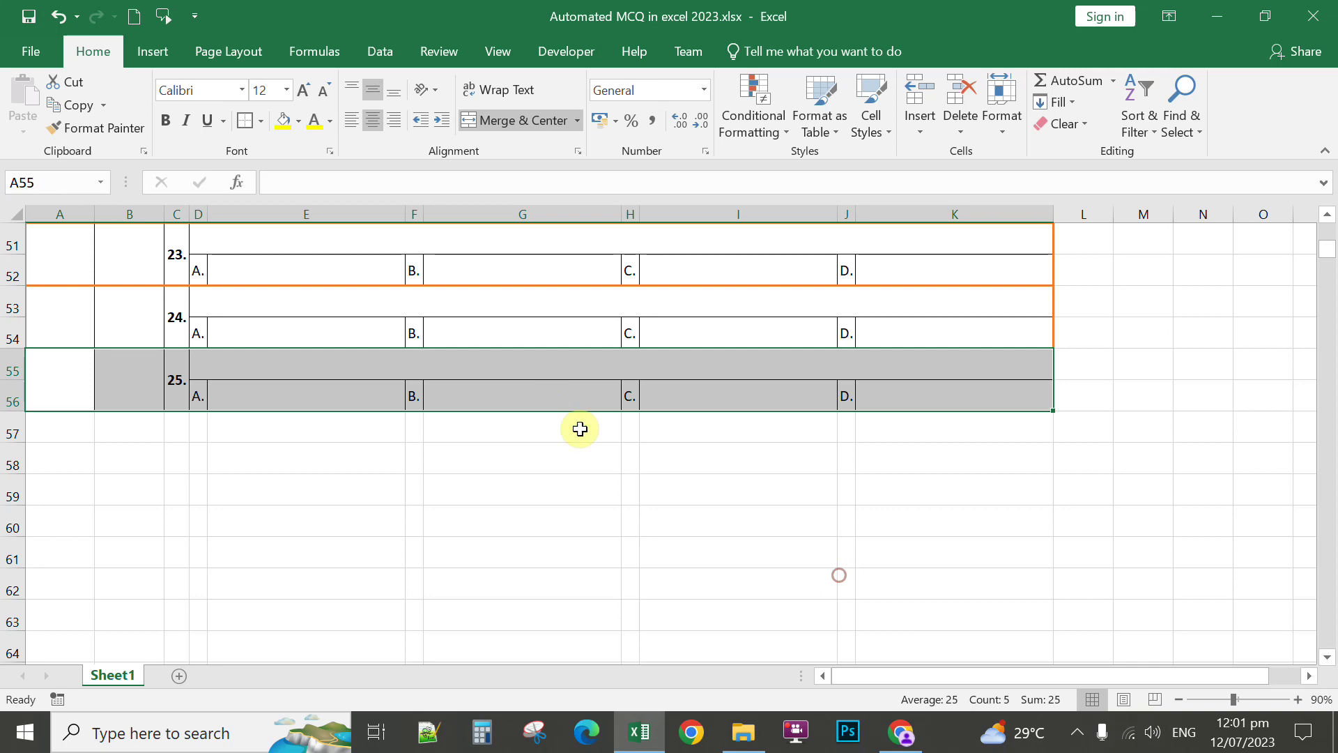
drag(1055, 414, 1054, 626)
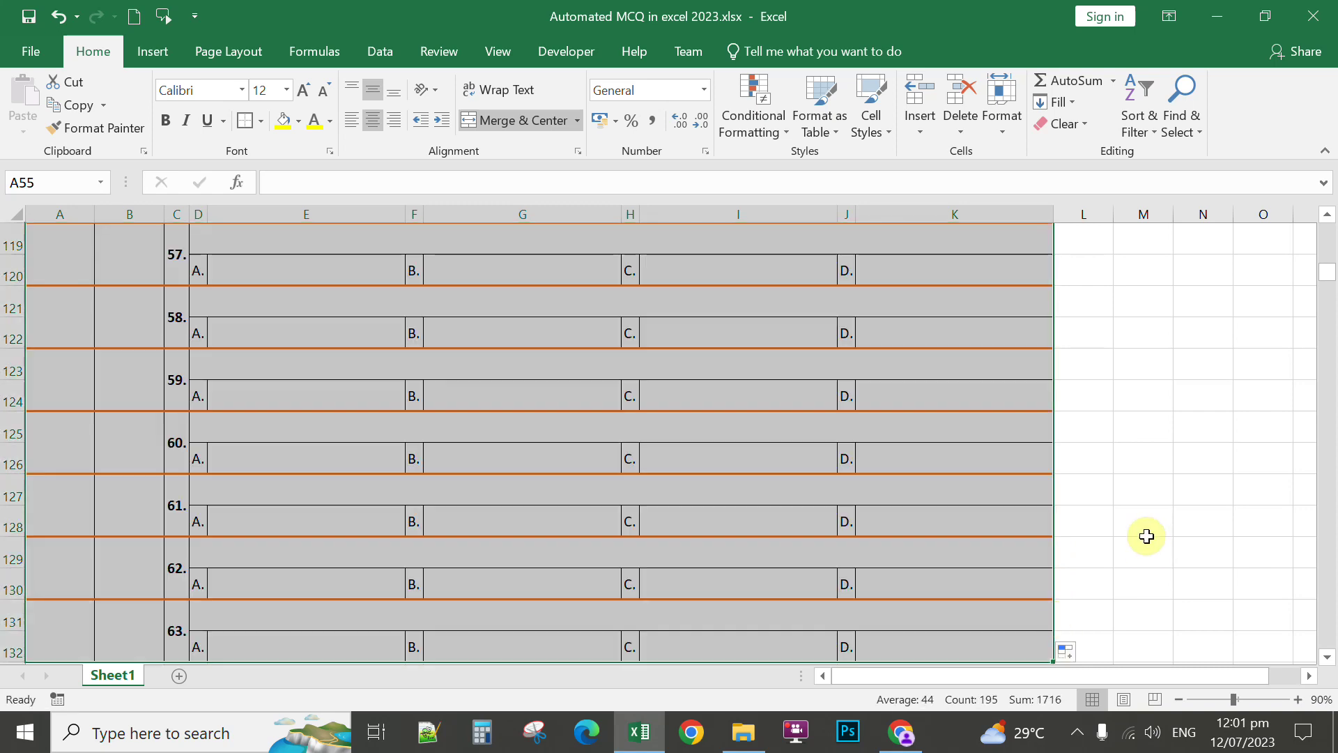
click(1148, 497)
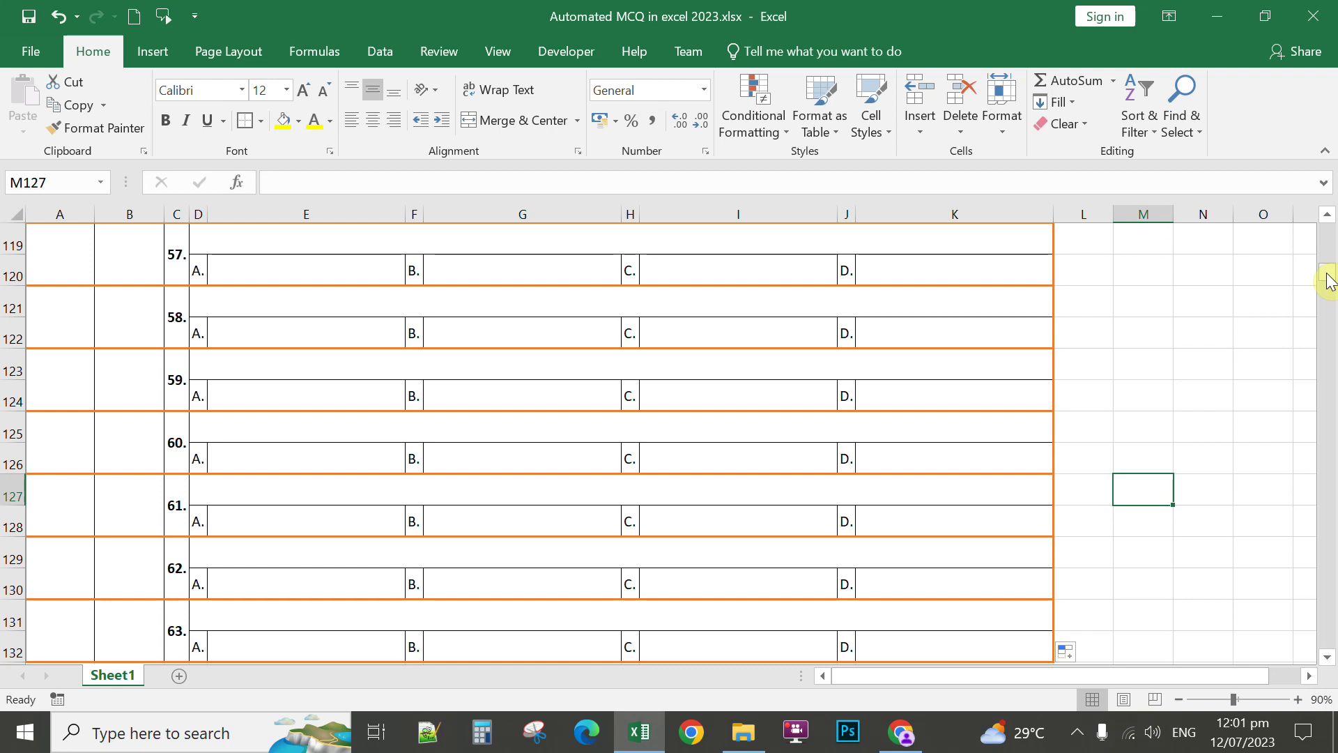
- Scroll back to the top of the quiz showing the header and score 3
drag(1329, 281, 1328, 234)
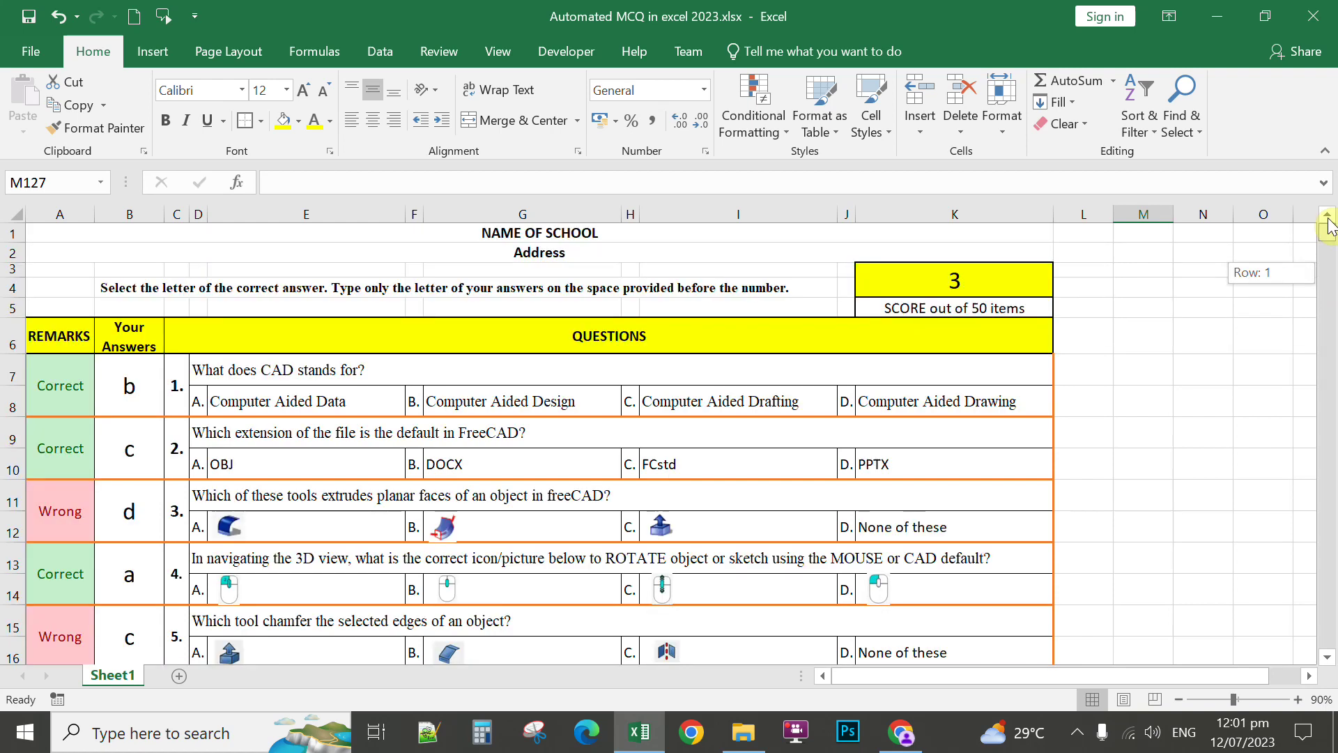